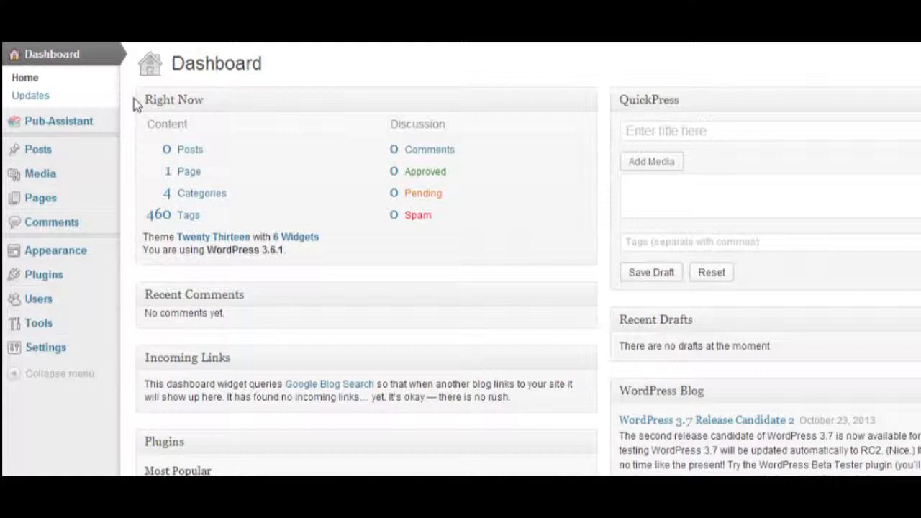
# Open the Languages page of the Pub-Assistant set-up and choose Danish as the language for adding.
pyautogui.moveTo(83, 124)
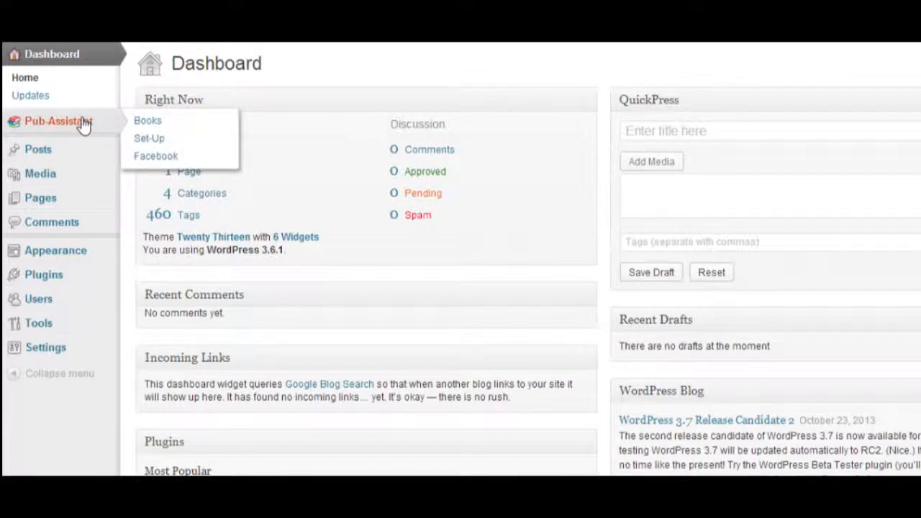
pyautogui.click(152, 138)
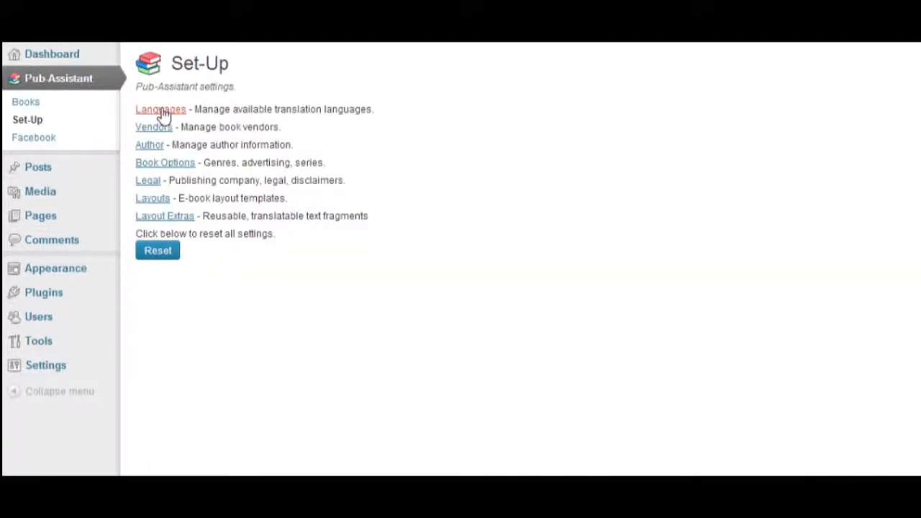
pyautogui.click(162, 112)
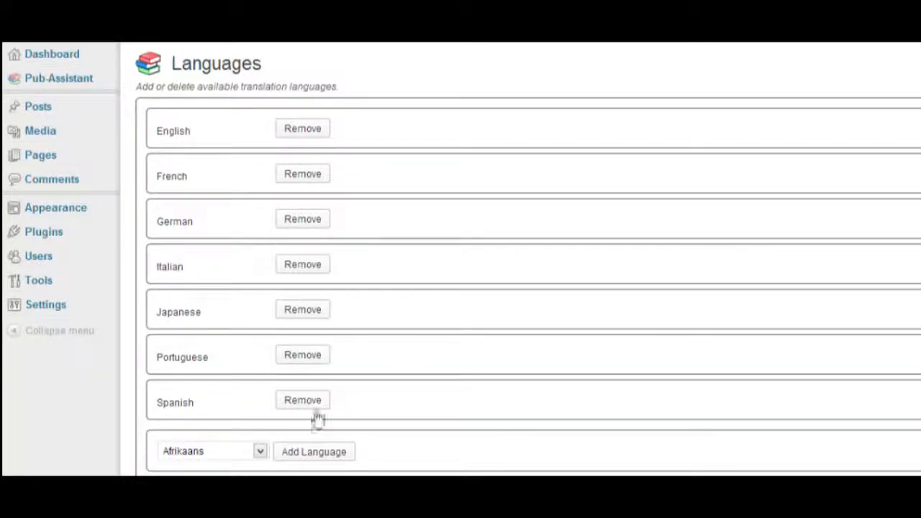
pyautogui.click(260, 452)
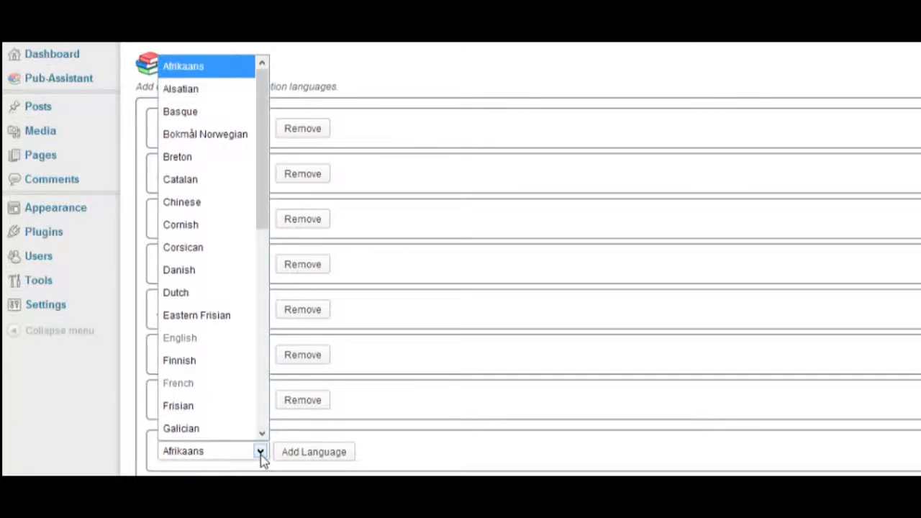
pyautogui.click(230, 272)
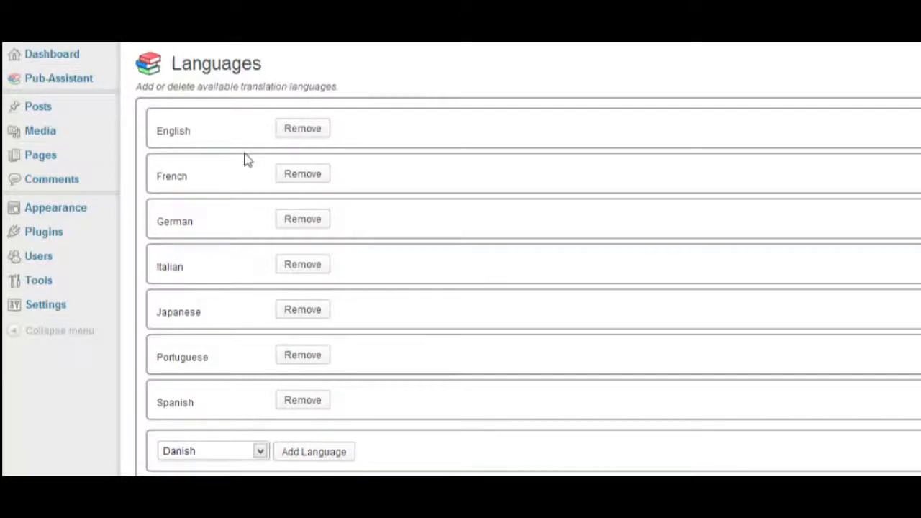
# Open the second author's record from the Pub-Assistant author set-up and review the vendor page links.
pyautogui.moveTo(95, 90)
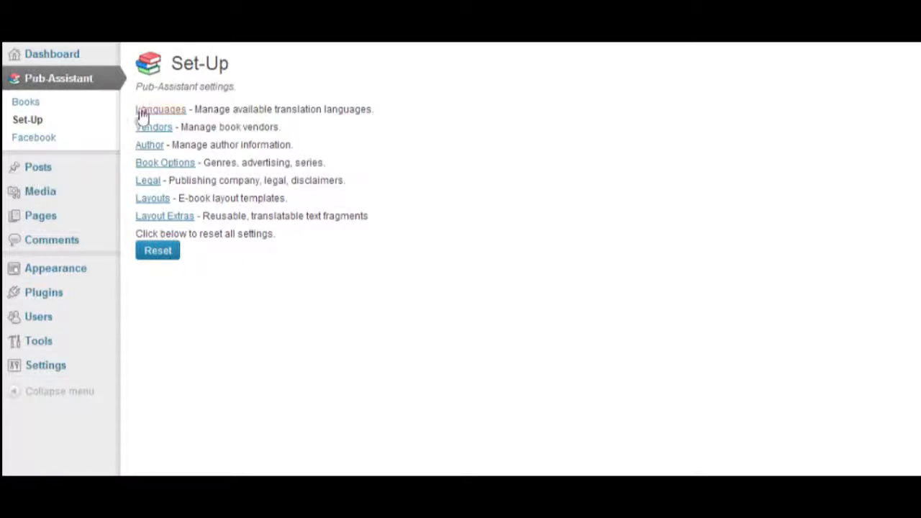
pyautogui.click(143, 148)
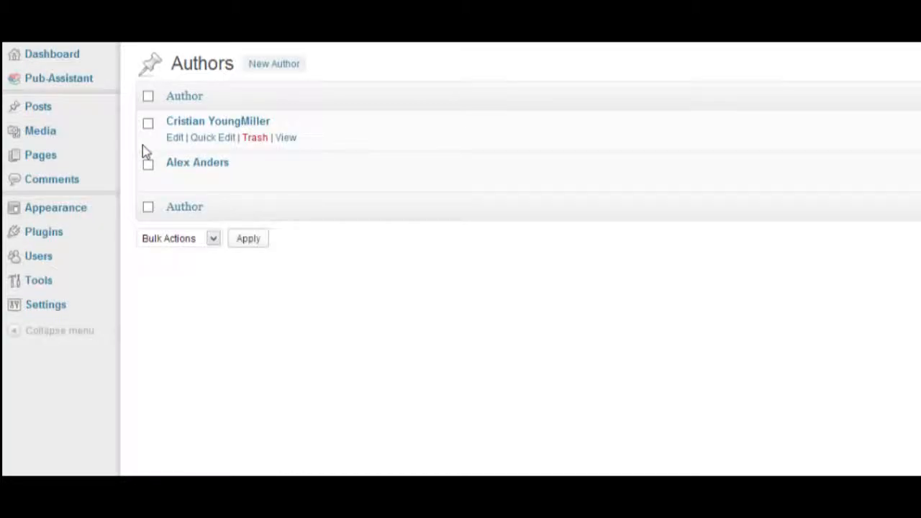
pyautogui.click(179, 165)
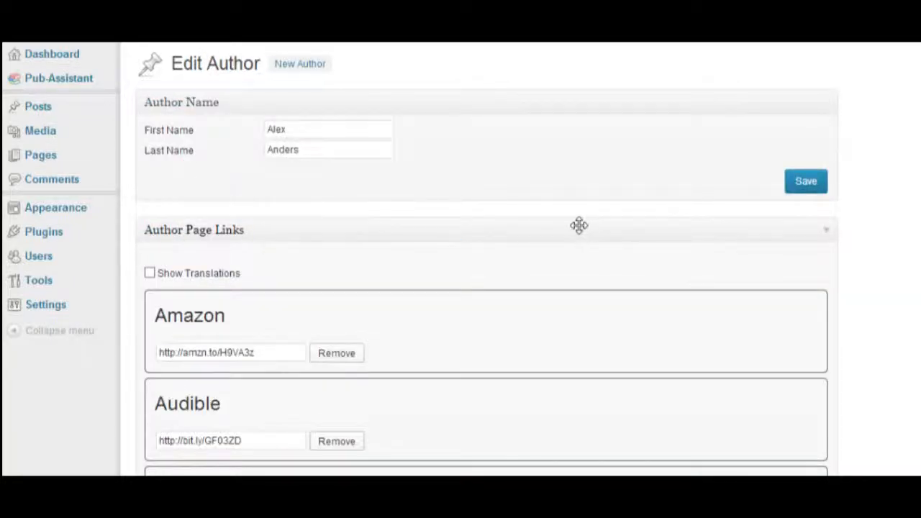
pyautogui.scroll(-2, 580, 226)
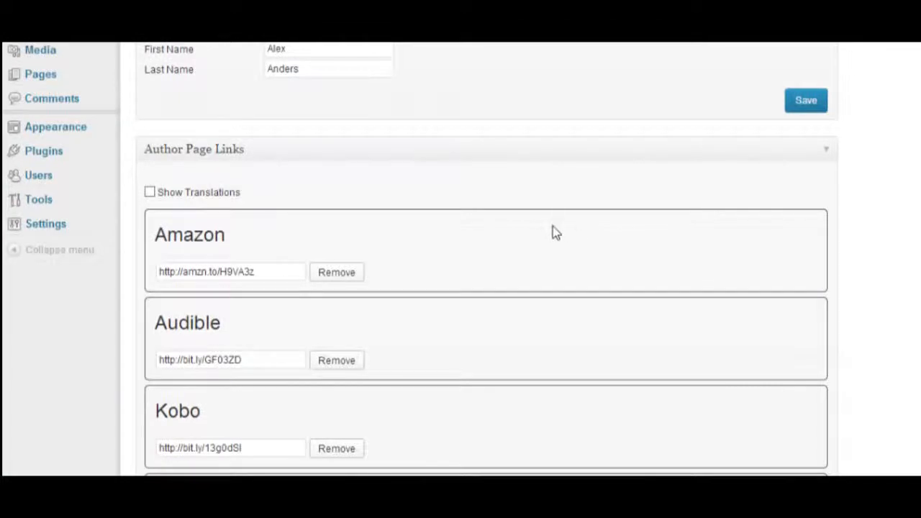
pyautogui.scroll(-8, 542, 232)
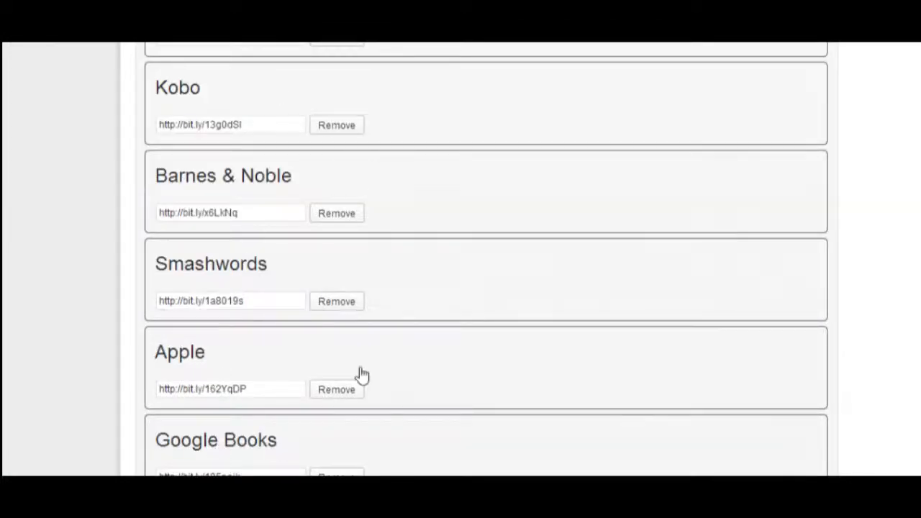
pyautogui.scroll(10, 424, 345)
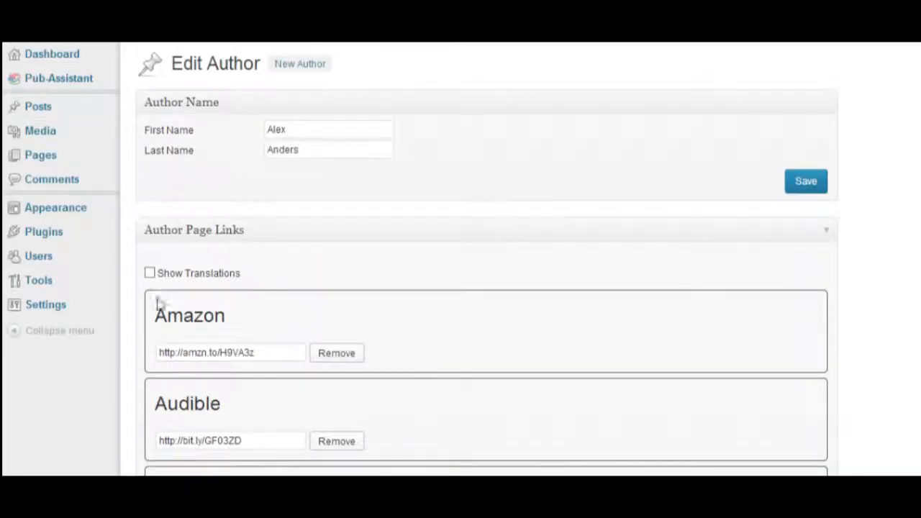
# Show the translations of the author page links and select Italian for a new Amazon site, leaving its address empty.
pyautogui.click(149, 275)
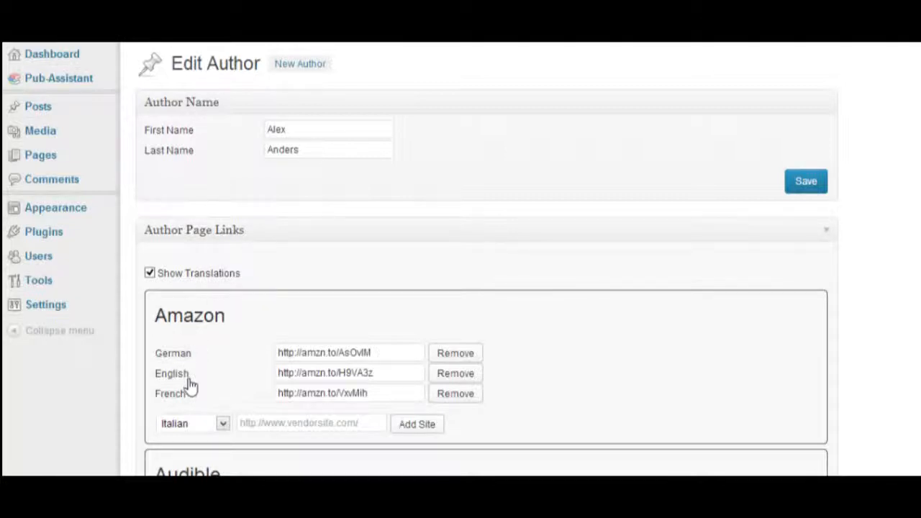
pyautogui.scroll(-3, 645, 283)
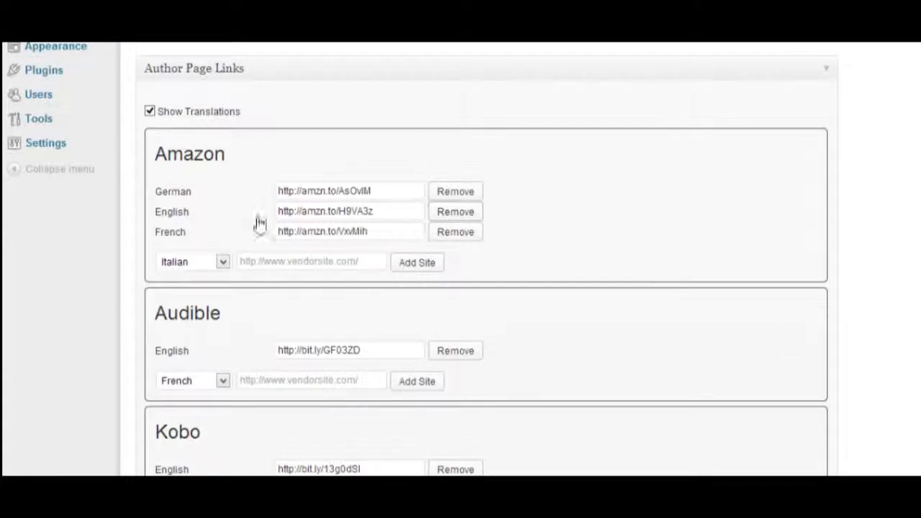
pyautogui.click(222, 261)
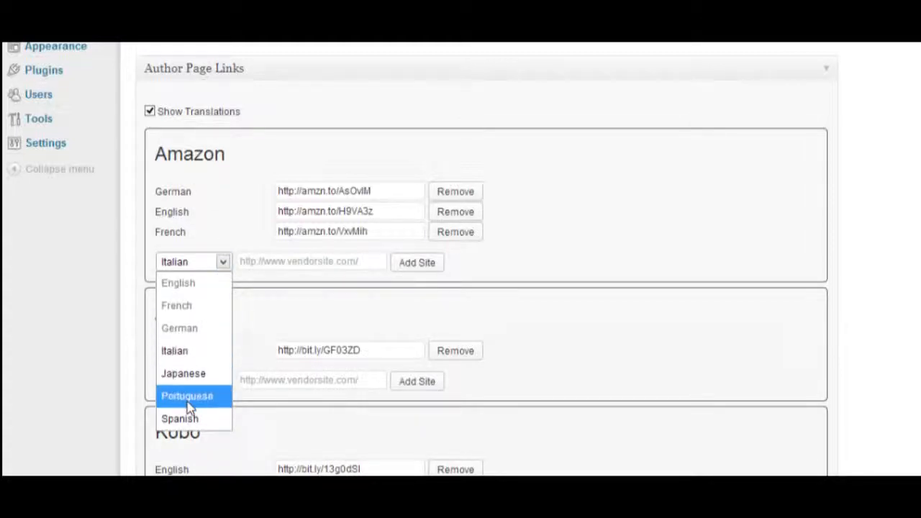
pyautogui.click(190, 356)
pyautogui.click(310, 261)
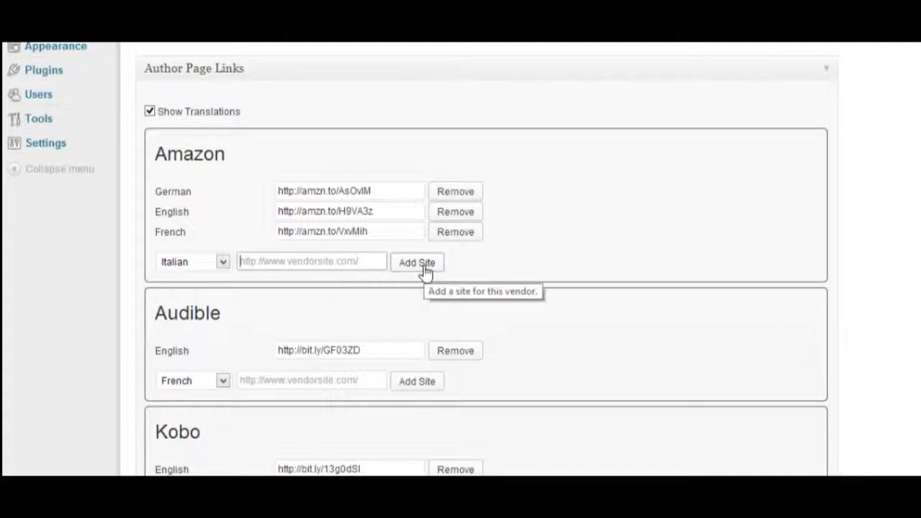
pyautogui.scroll(3, 596, 244)
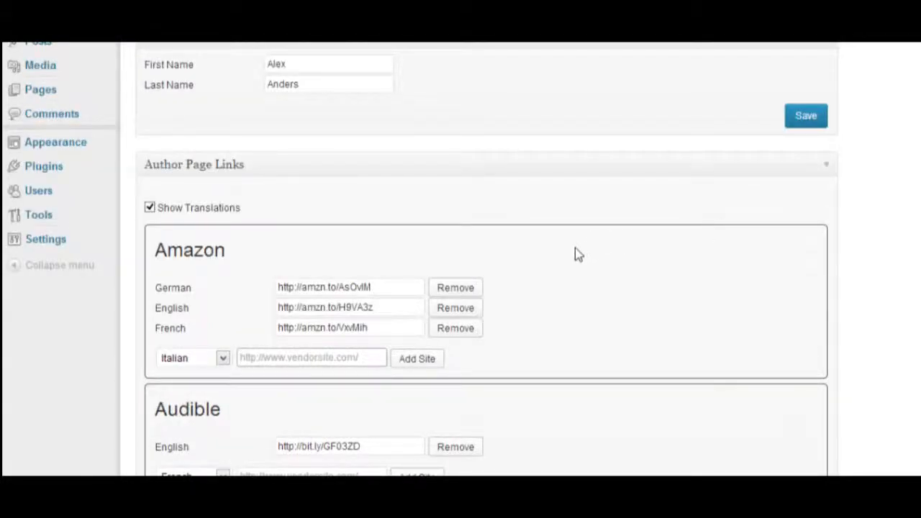
pyautogui.scroll(2, 574, 249)
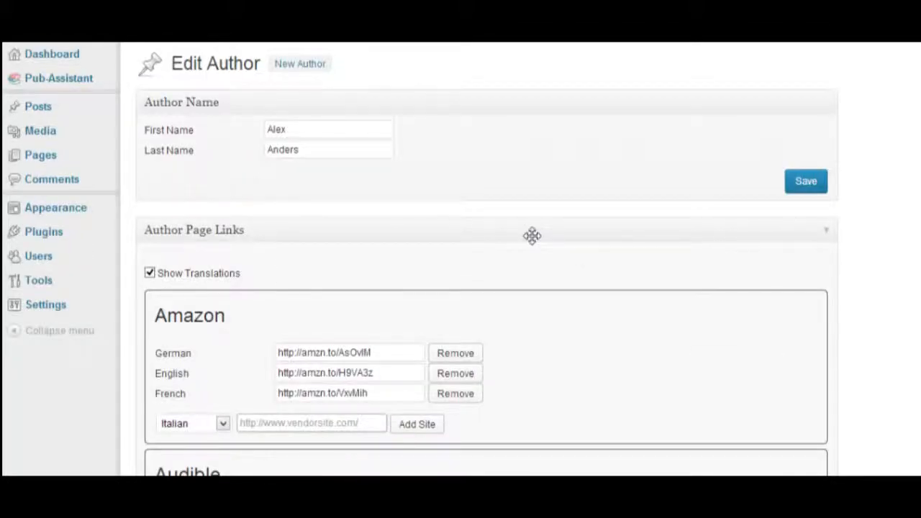
# Open Book Options in the Pub-Assistant set-up, show translations and review the translated genre entries.
pyautogui.moveTo(103, 88)
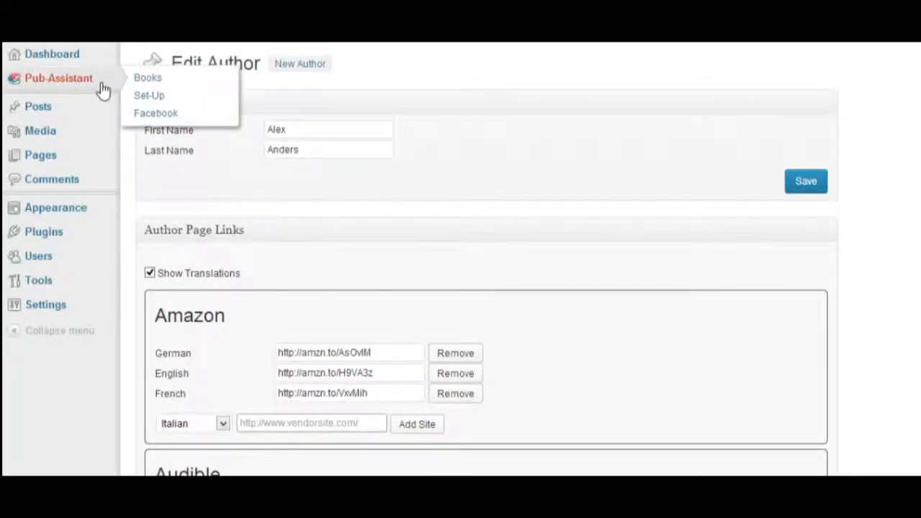
pyautogui.click(160, 93)
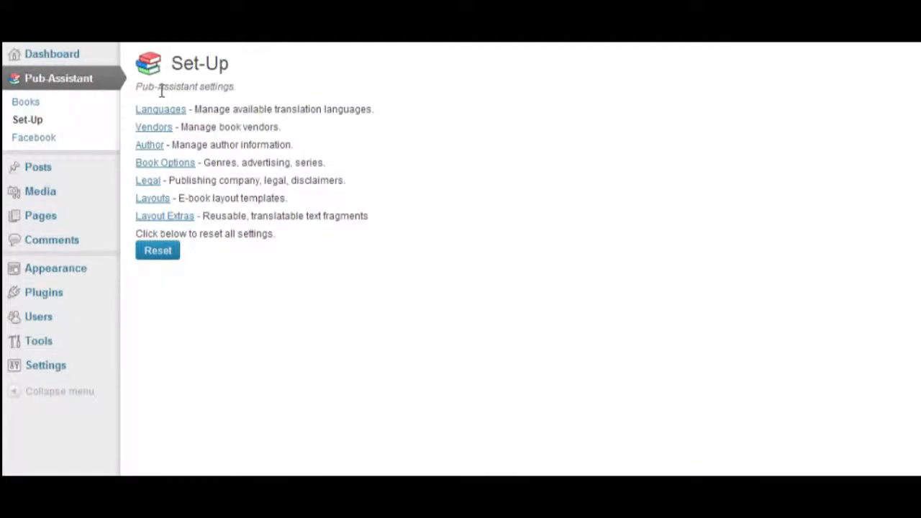
pyautogui.click(157, 164)
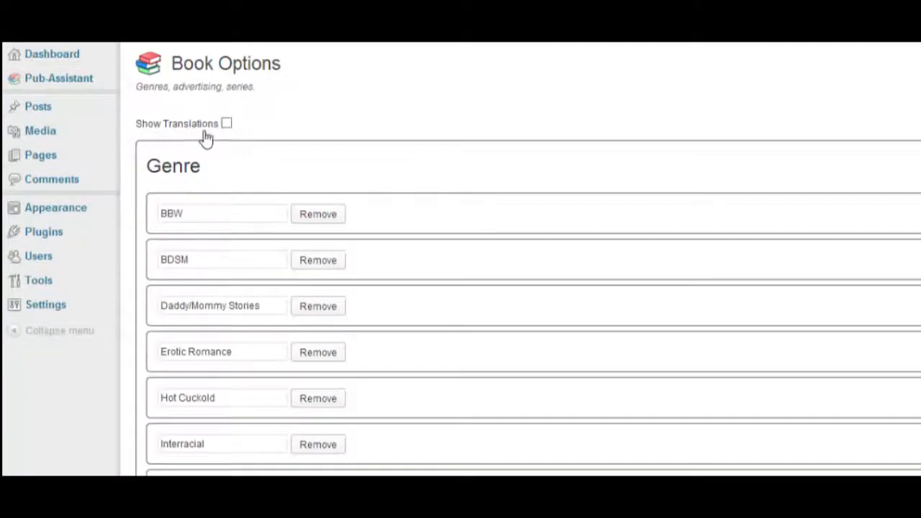
pyautogui.click(227, 124)
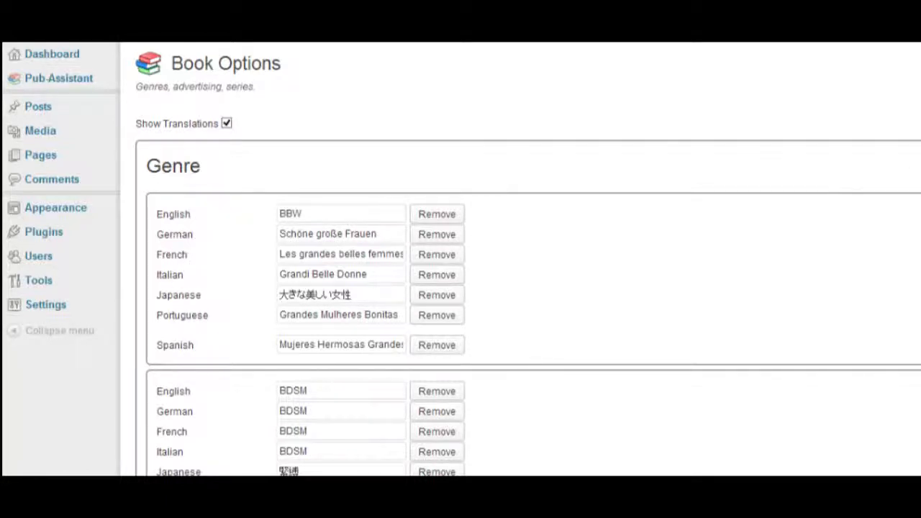
pyautogui.scroll(-4, 319, 126)
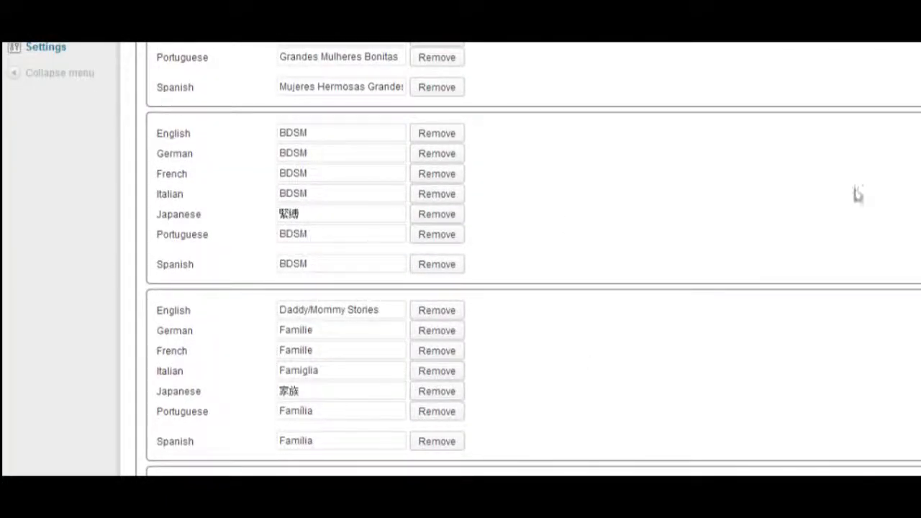
pyautogui.scroll(-12, 533, 259)
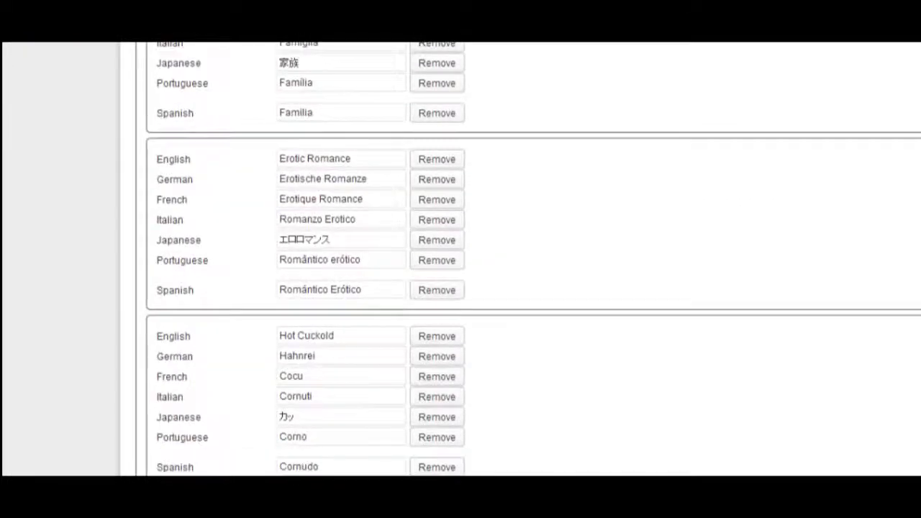
pyautogui.scroll(-15, 533, 260)
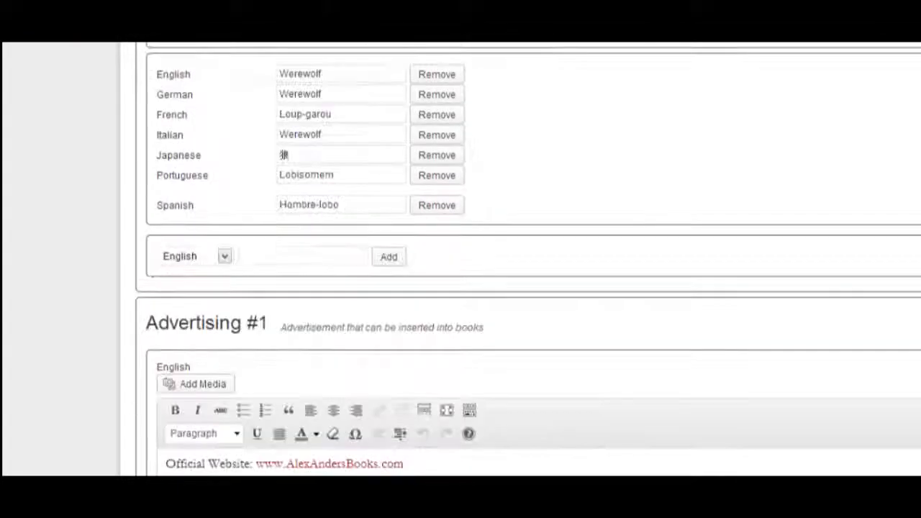
# Examine the Advertising #1 text and its translations in the book options.
pyautogui.scroll(1, 532, 260)
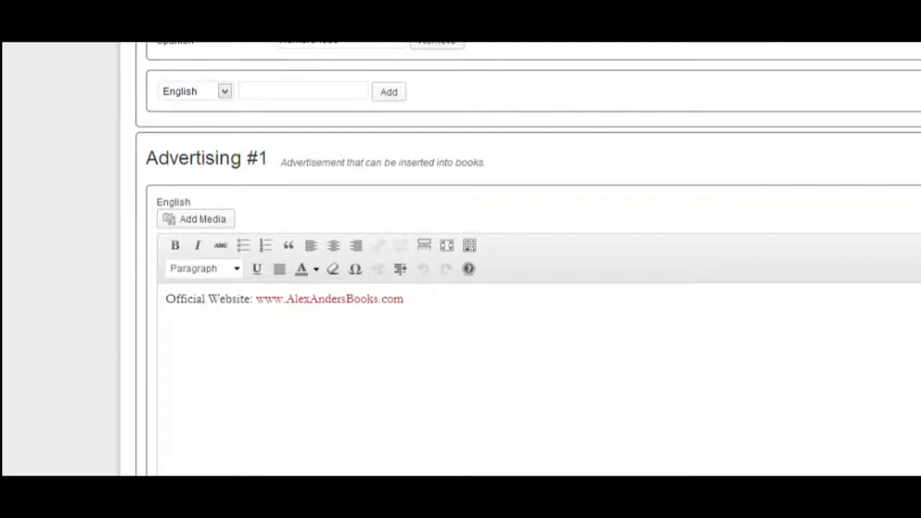
pyautogui.scroll(-1, 504, 216)
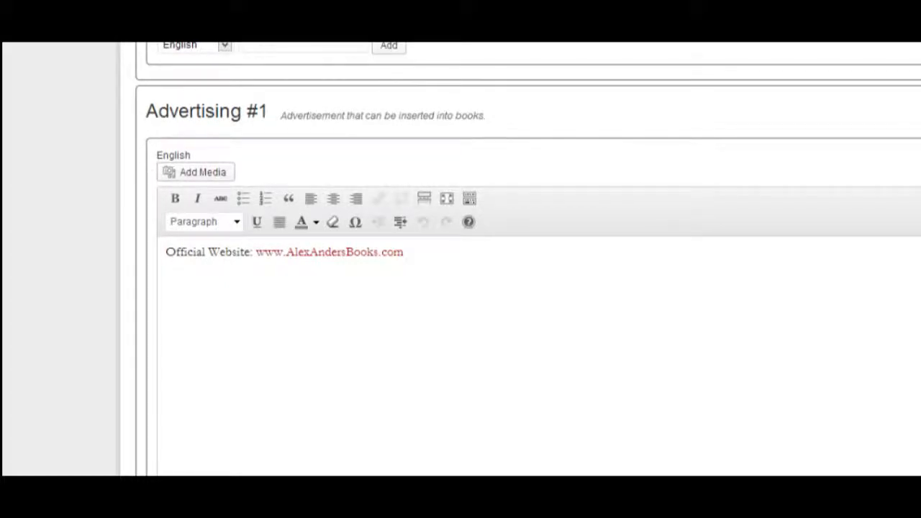
pyautogui.scroll(-5, 533, 259)
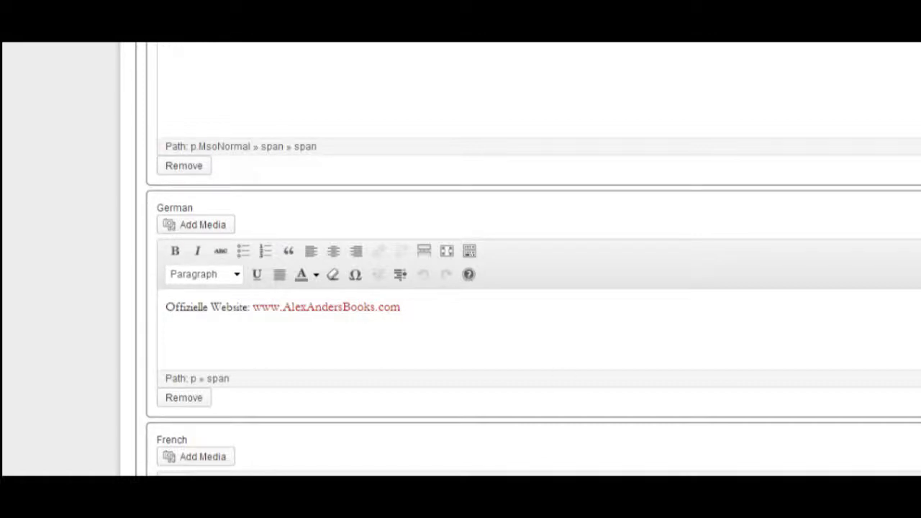
pyautogui.scroll(-5, 533, 259)
pyautogui.scroll(-9, 533, 260)
pyautogui.scroll(-8, 532, 259)
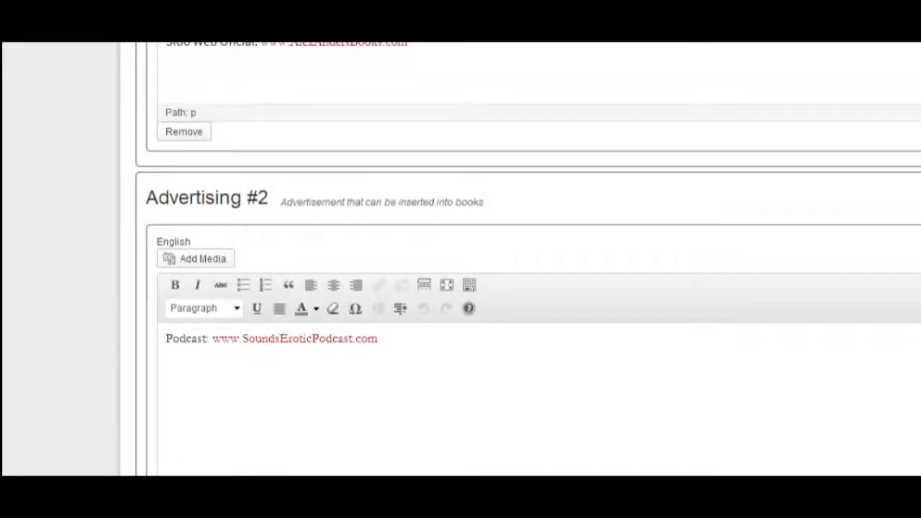
# Examine the English and Japanese texts of Advertising #2 and the book options below them.
pyautogui.scroll(-1, 532, 259)
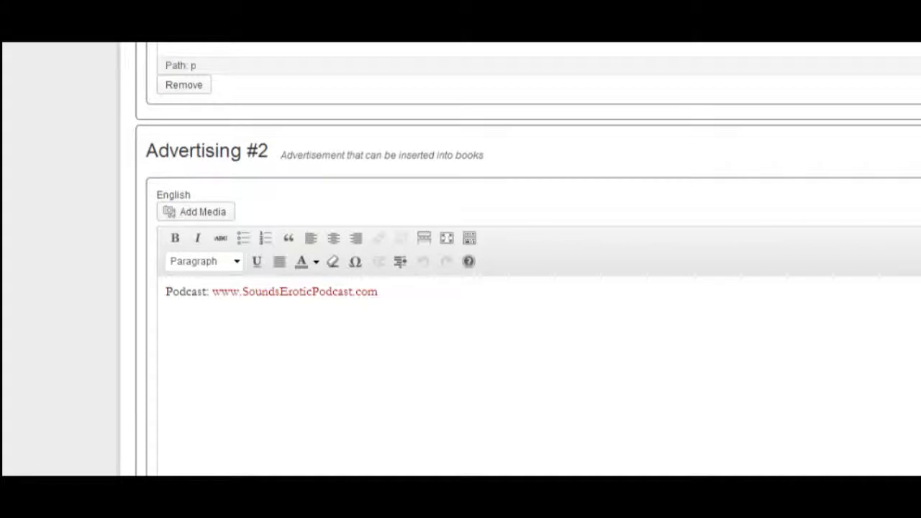
pyautogui.scroll(-1, 533, 259)
pyautogui.scroll(-4, 532, 260)
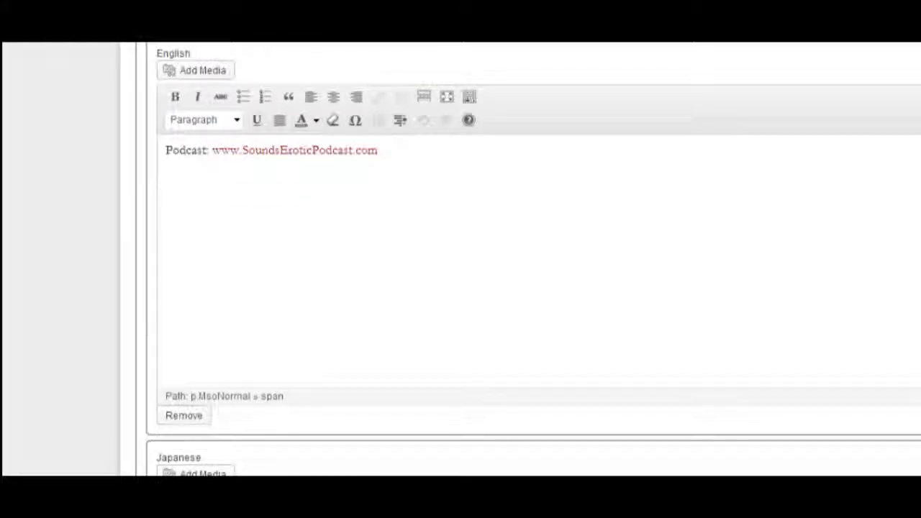
pyautogui.scroll(-1, 532, 259)
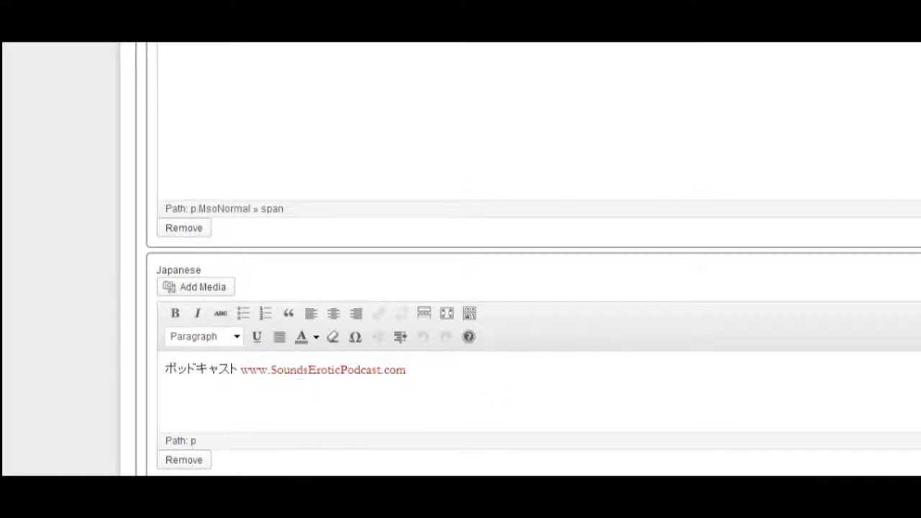
pyautogui.scroll(3, 533, 259)
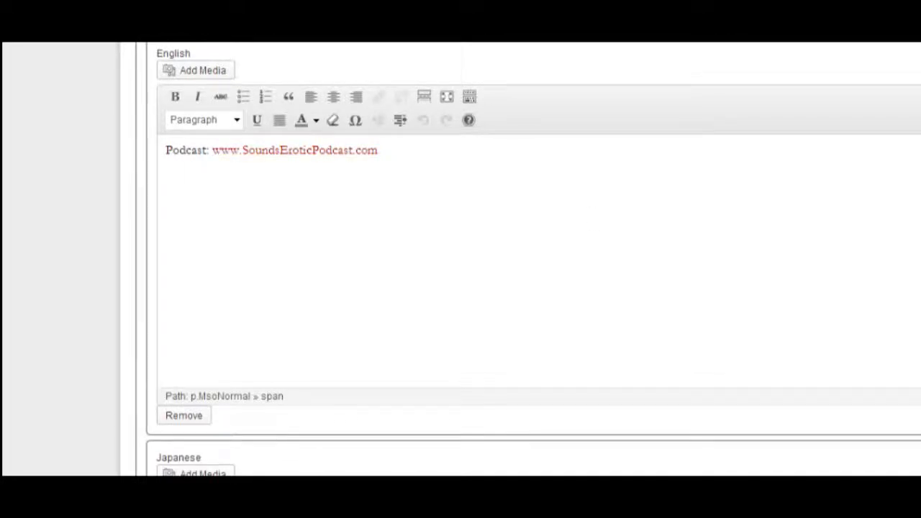
pyautogui.scroll(1, 533, 259)
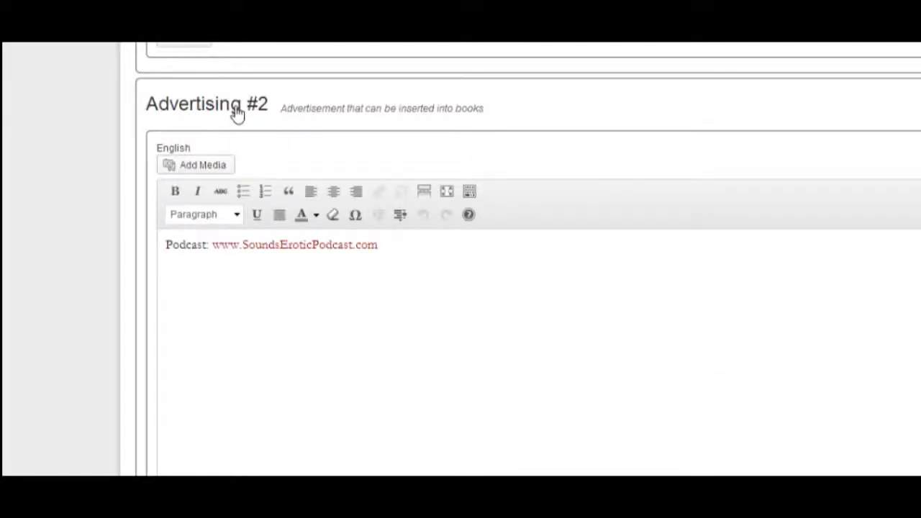
pyautogui.scroll(-4, 313, 299)
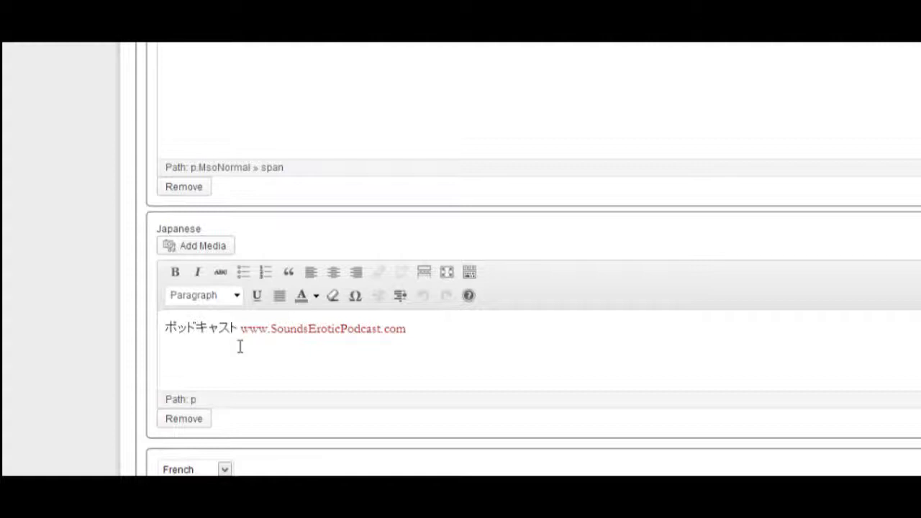
pyautogui.scroll(-15, 259, 166)
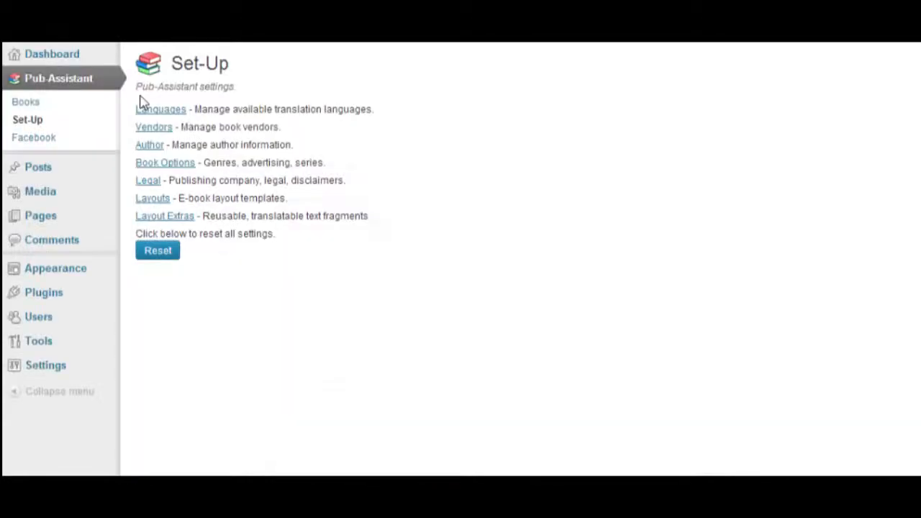
# Open the Legal settings from the Pub-Assistant set-up and examine the publishing company, imprint name and translated legal texts.
pyautogui.click(151, 183)
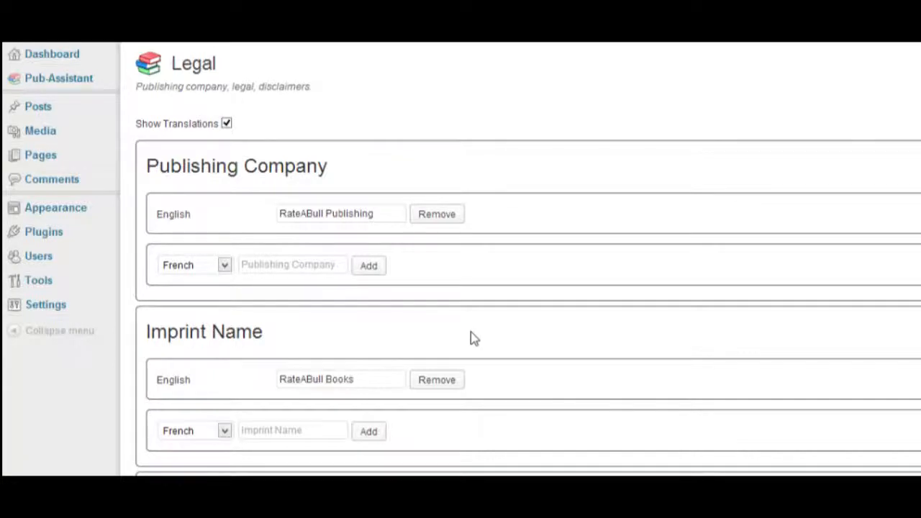
pyautogui.scroll(-1, 471, 332)
pyautogui.scroll(-3, 473, 338)
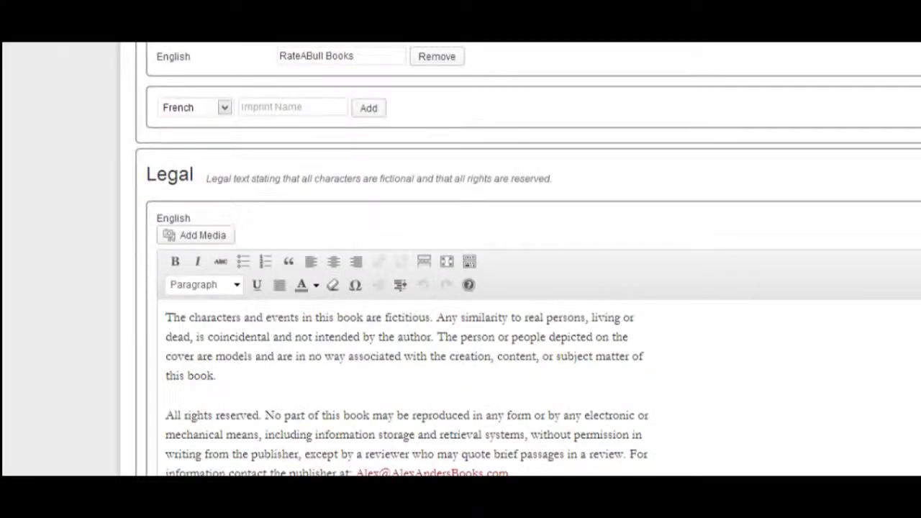
pyautogui.scroll(-6, 461, 288)
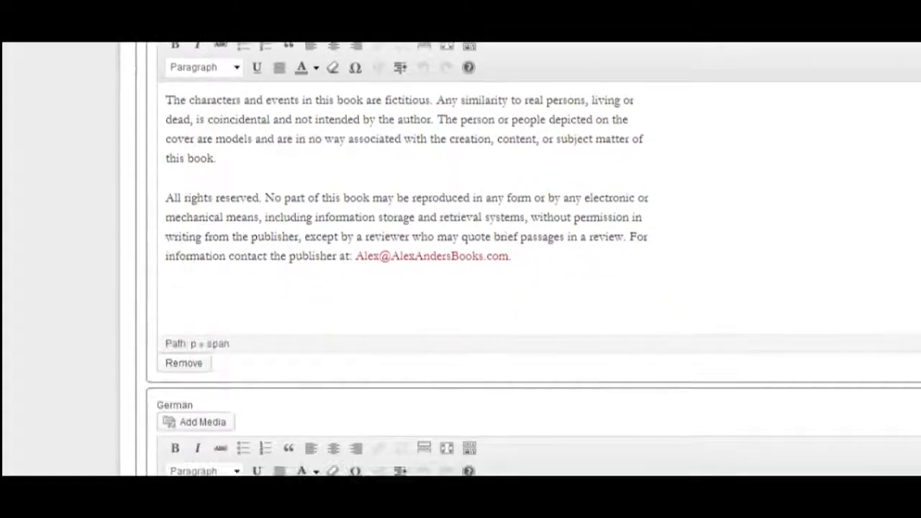
pyautogui.scroll(-6, 461, 288)
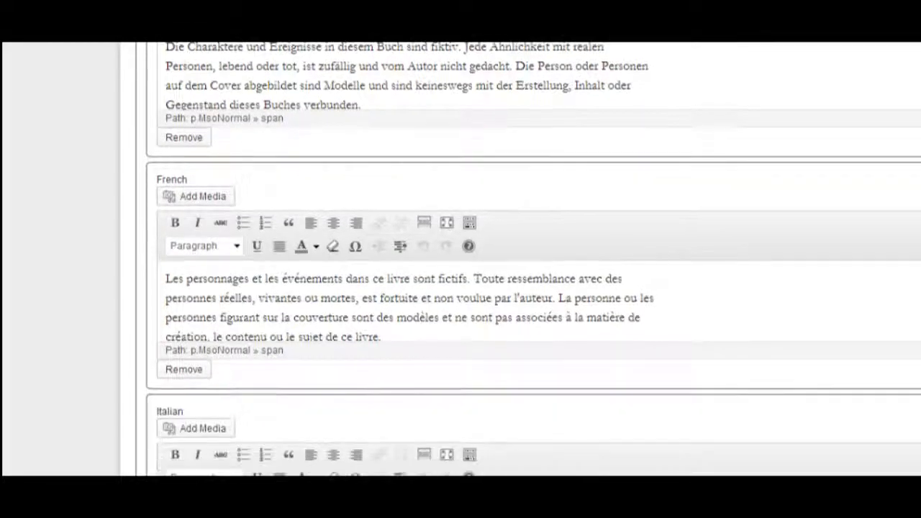
pyautogui.scroll(-10, 461, 288)
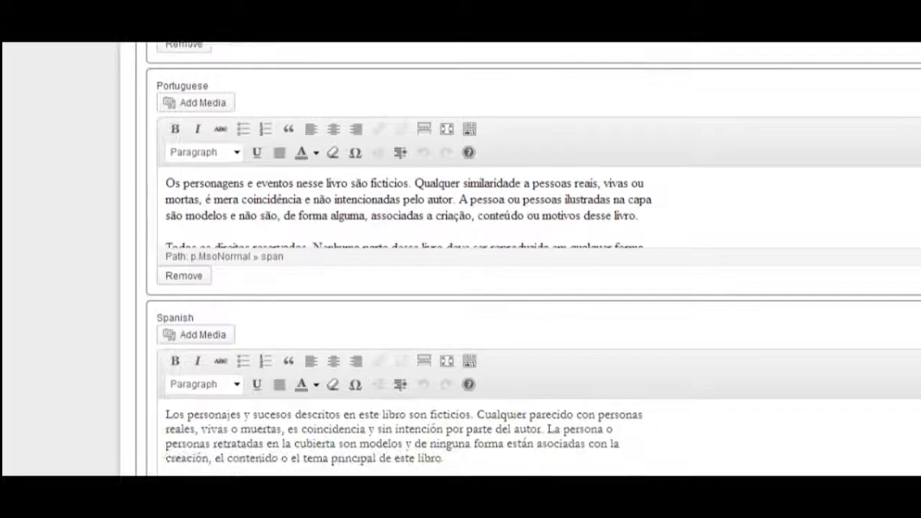
# Examine the translated book disclaimers and the Smashwords published-by and legal sections.
pyautogui.scroll(-6, 460, 288)
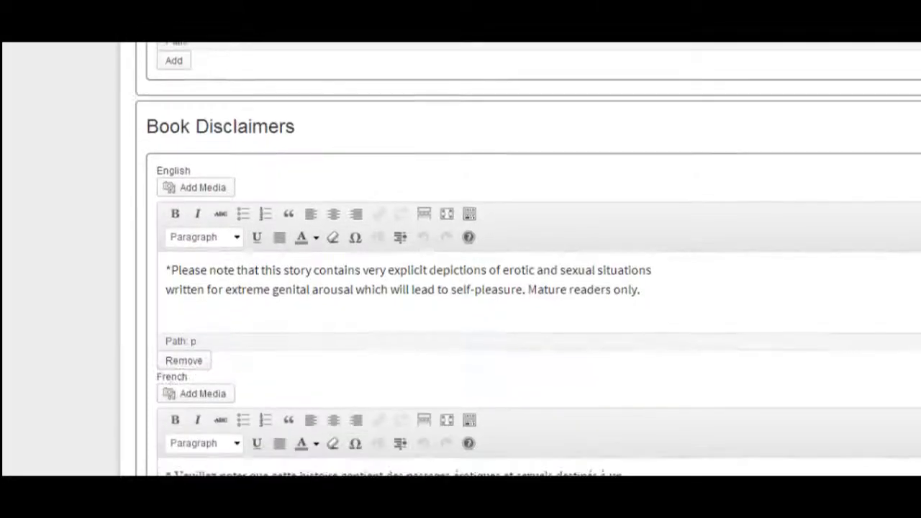
pyautogui.scroll(1, 461, 288)
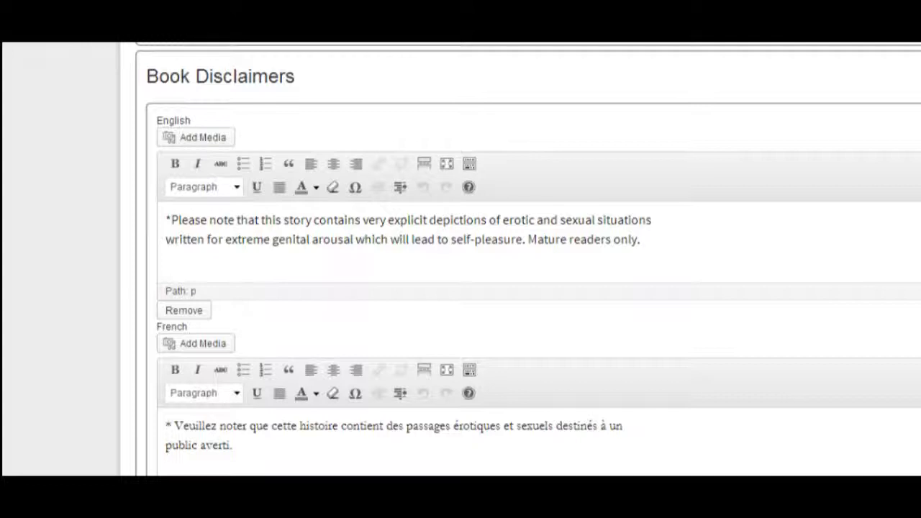
pyautogui.scroll(-4, 461, 288)
pyautogui.scroll(-7, 461, 288)
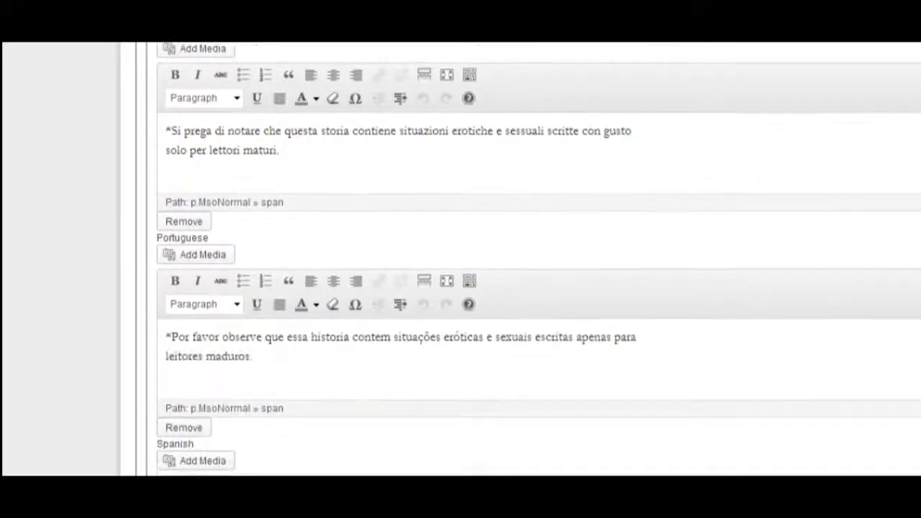
pyautogui.scroll(-8, 461, 288)
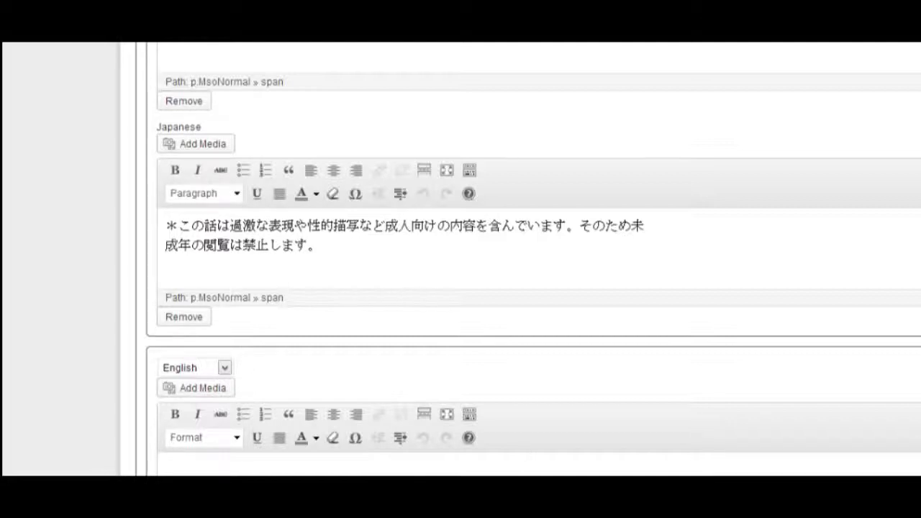
pyautogui.scroll(-10, 461, 259)
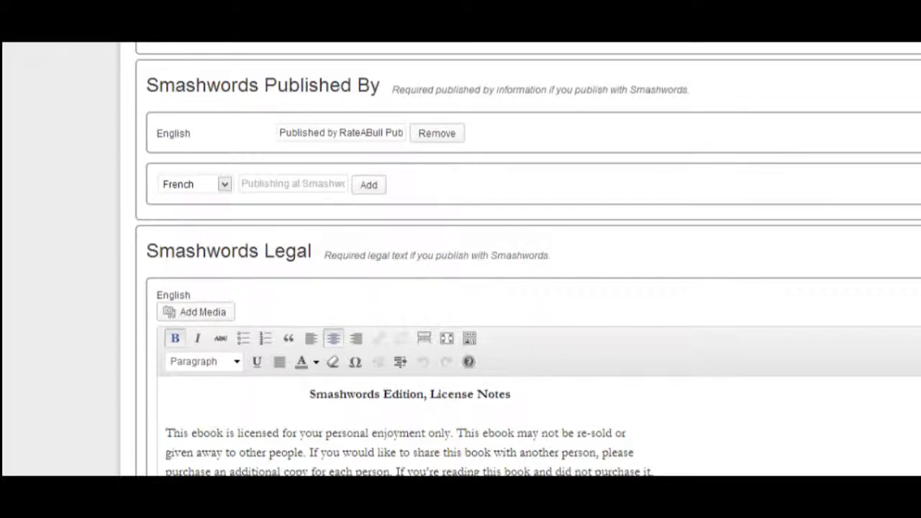
pyautogui.scroll(20, 528, 259)
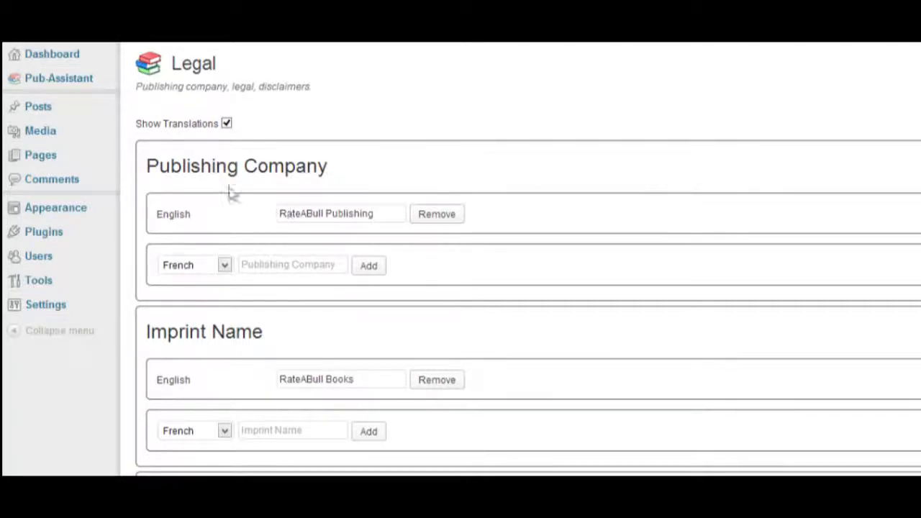
# Open Layouts in the Pub-Assistant set-up and examine the Generic layout and its available elements.
pyautogui.moveTo(93, 79)
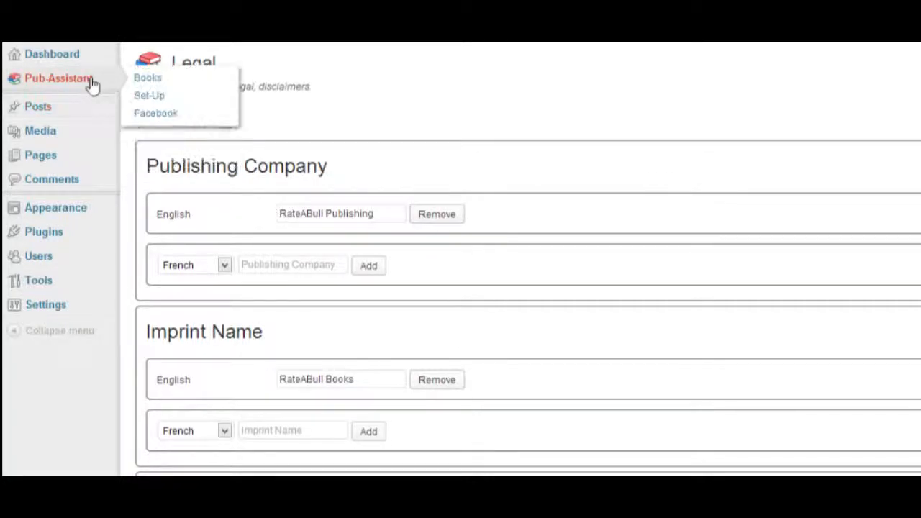
pyautogui.click(147, 96)
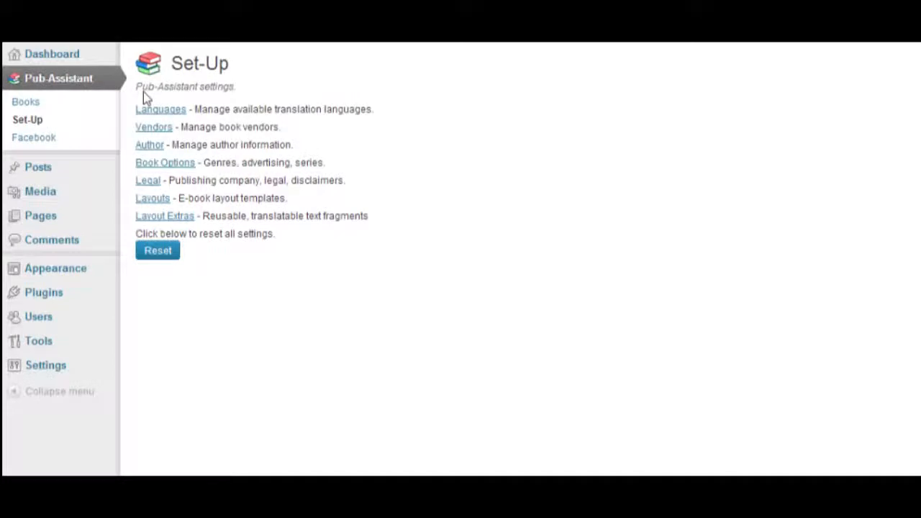
pyautogui.click(152, 204)
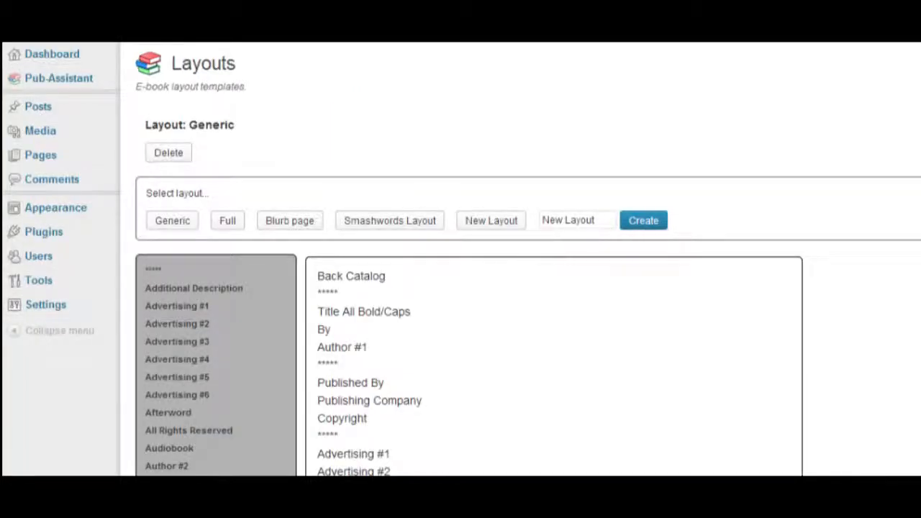
pyautogui.scroll(-3, 151, 200)
pyautogui.scroll(-2, 461, 259)
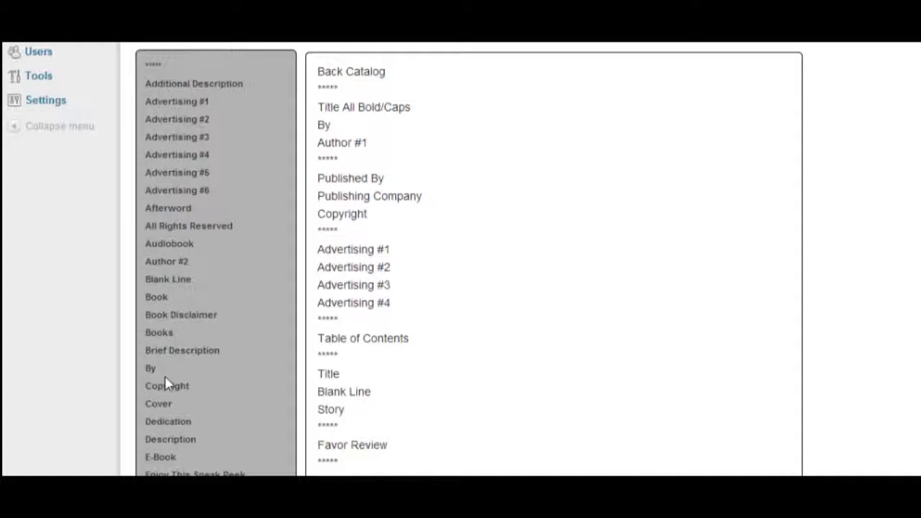
pyautogui.scroll(1, 249, 381)
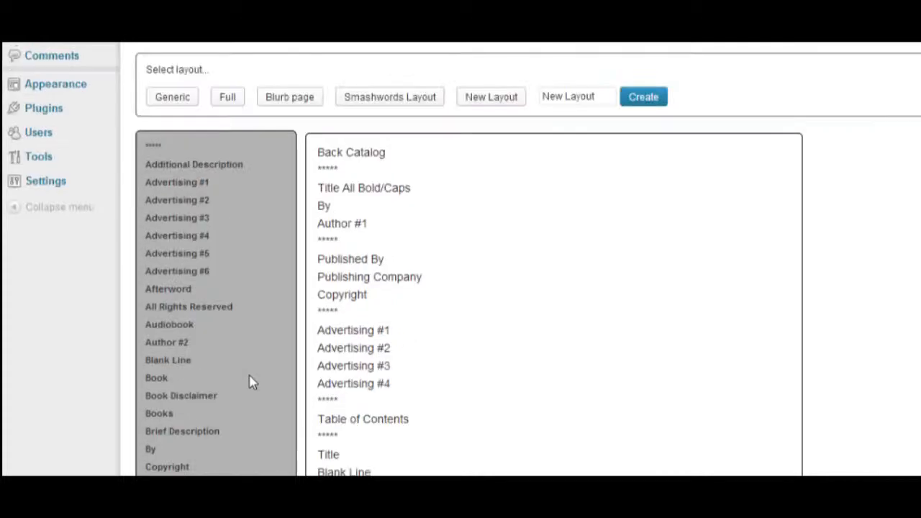
pyautogui.scroll(-3, 249, 380)
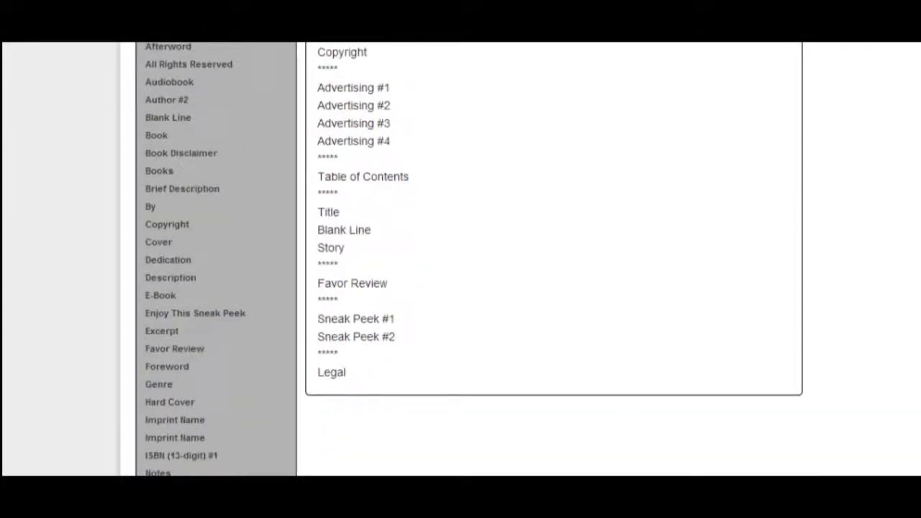
pyautogui.scroll(5, 461, 259)
# Open Layout Extras in the Pub-Assistant set-up and show translations for the Favor Review text fragment.
pyautogui.moveTo(29, 79)
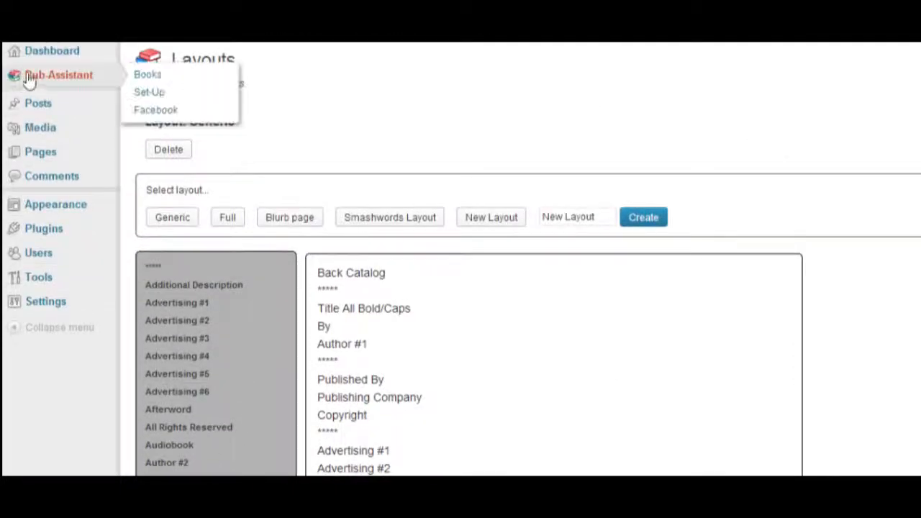
pyautogui.click(173, 95)
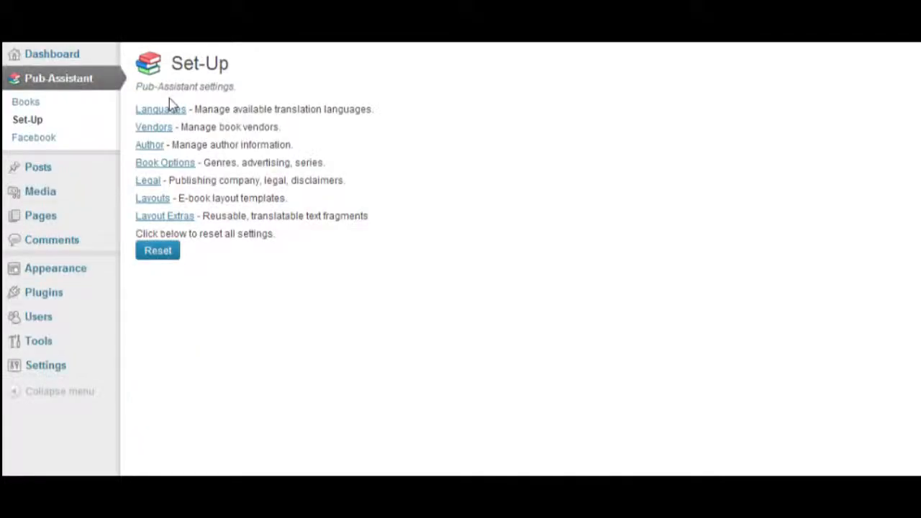
pyautogui.click(178, 219)
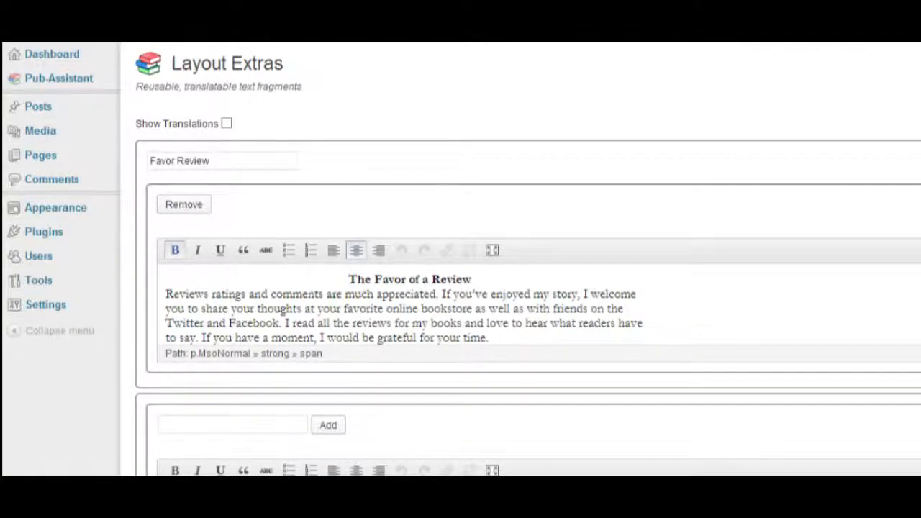
pyautogui.scroll(-3, 805, 226)
pyautogui.scroll(2, 741, 259)
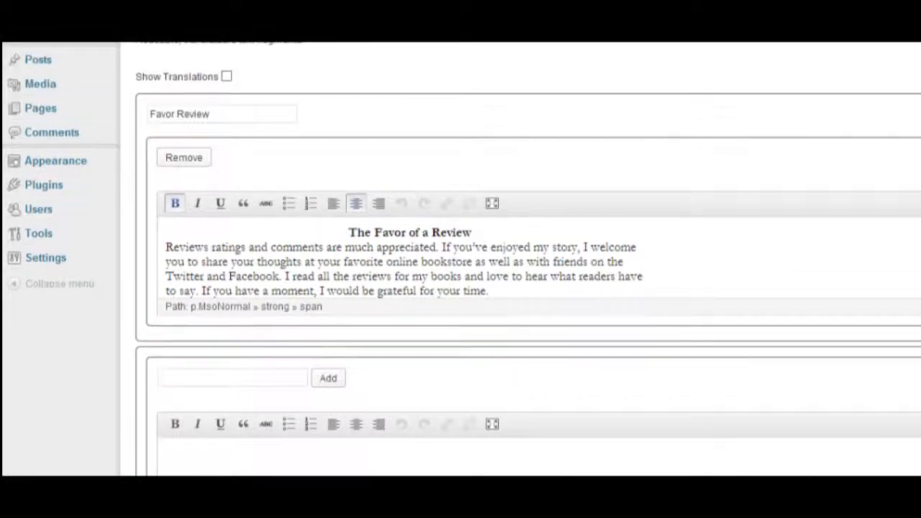
pyautogui.click(226, 78)
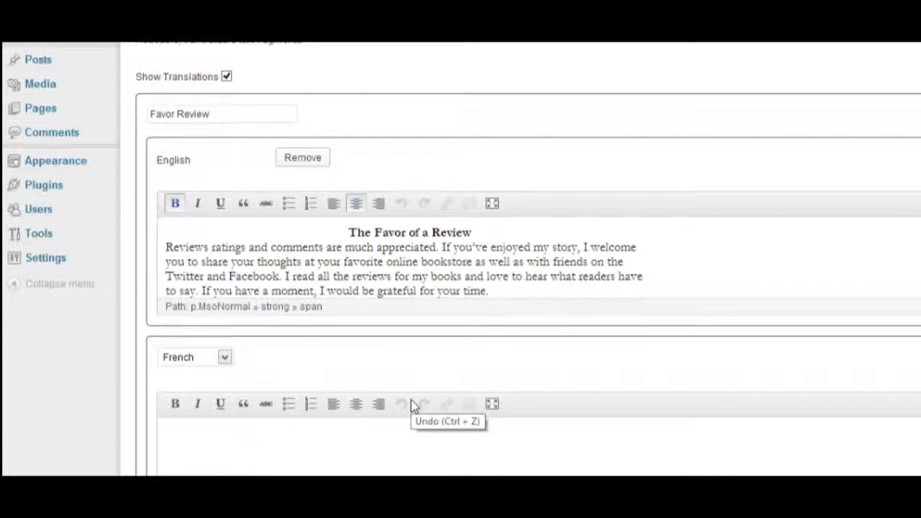
pyautogui.scroll(1, 411, 400)
pyautogui.scroll(-2, 411, 401)
pyautogui.scroll(2, 411, 401)
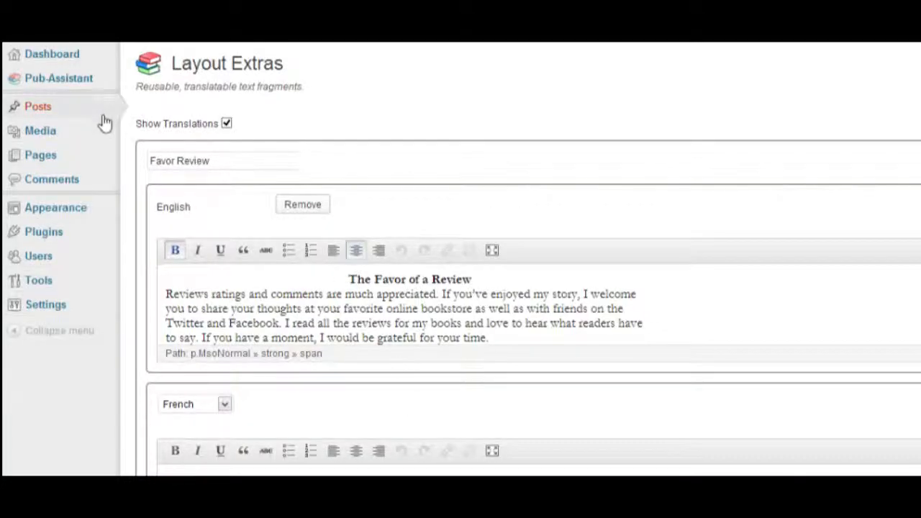
# Open the Pub-Assistant book list and look through its titles, languages, series names and volumes.
pyautogui.moveTo(99, 87)
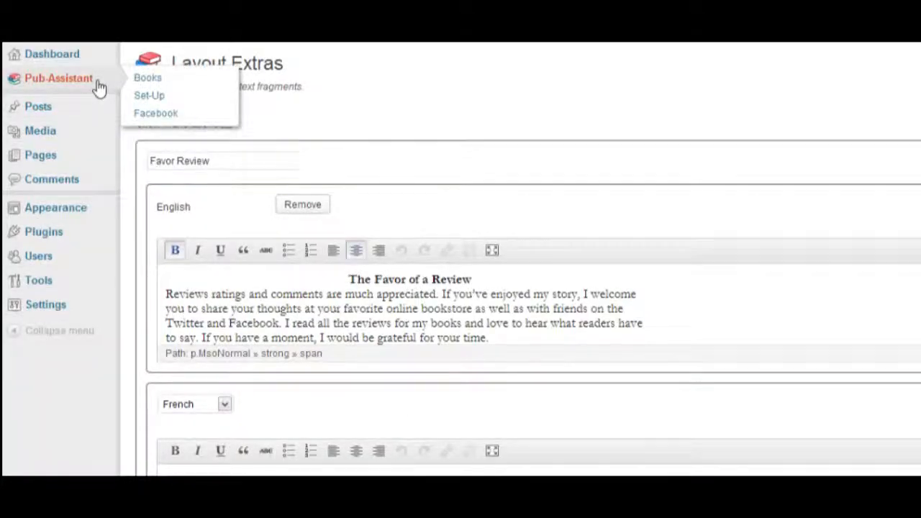
pyautogui.click(98, 87)
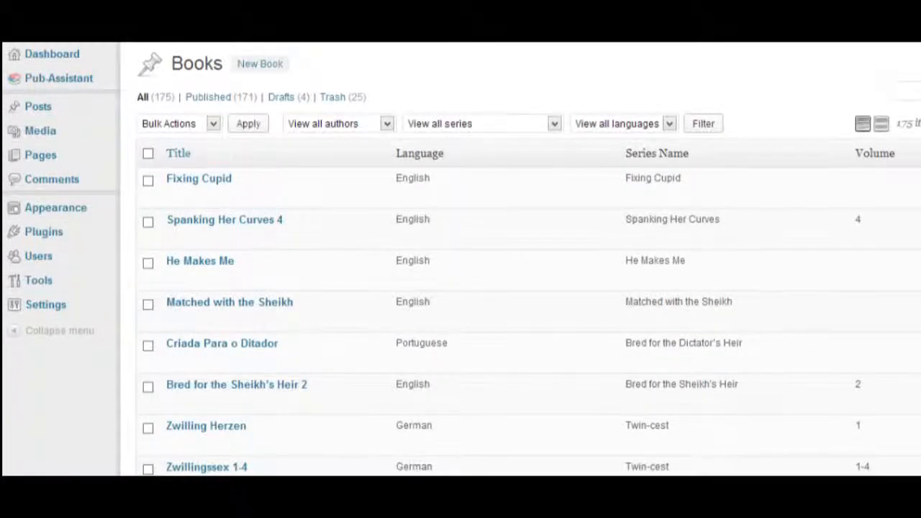
pyautogui.scroll(-3, 833, 211)
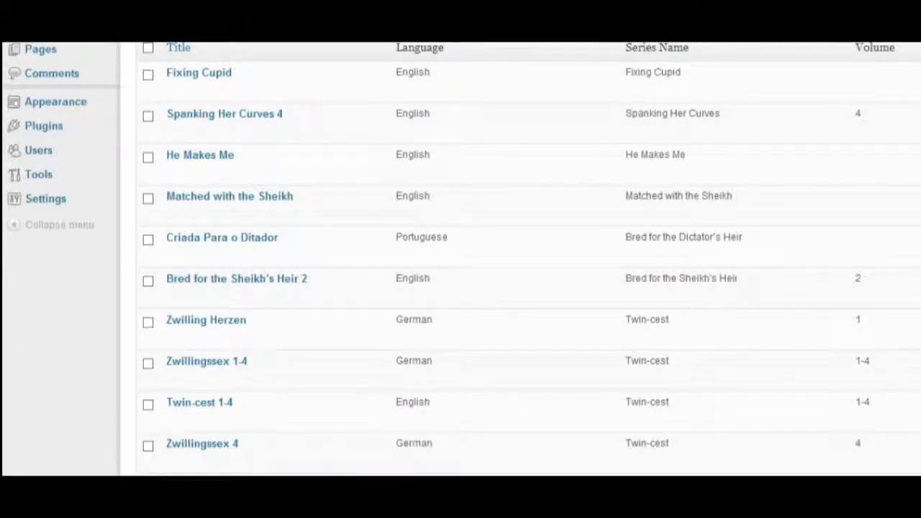
pyautogui.scroll(-5, 461, 259)
pyautogui.scroll(-2, 530, 264)
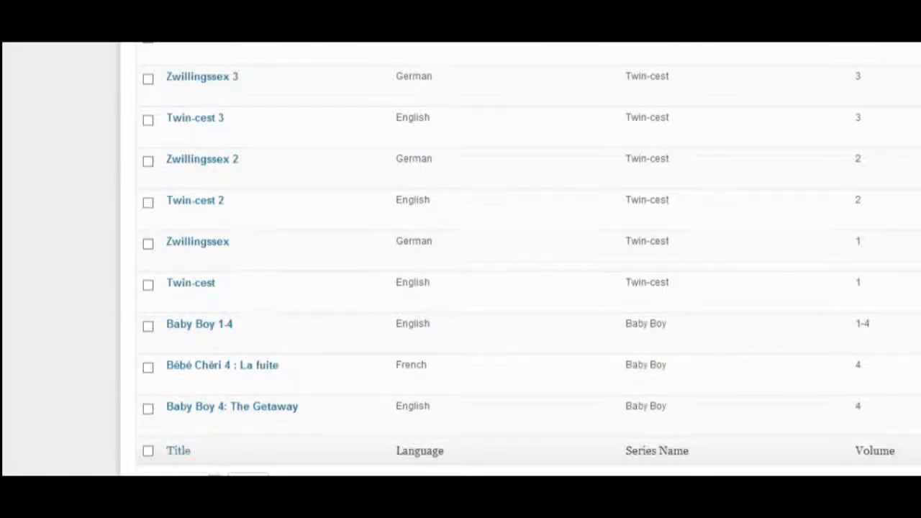
pyautogui.scroll(8, 900, 216)
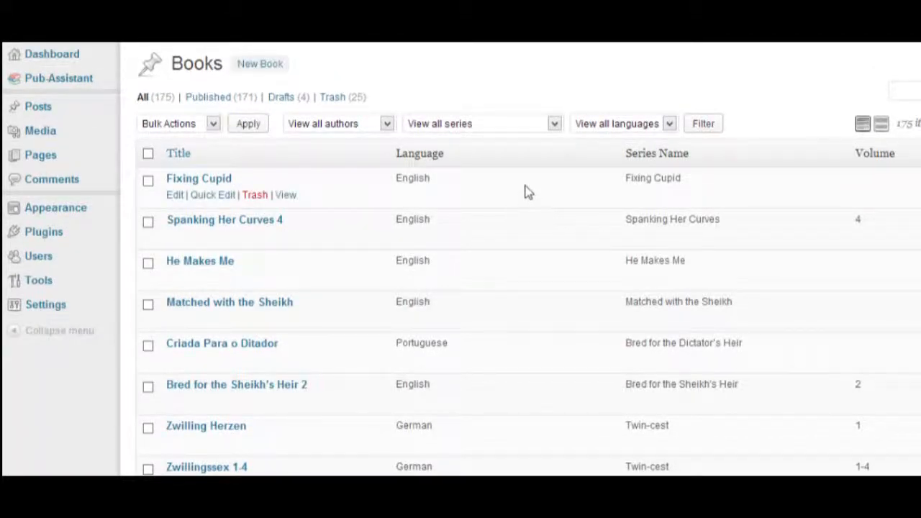
# Filter the book list to the Spanking Her Curves series.
pyautogui.click(555, 126)
pyautogui.scroll(-5, 633, 345)
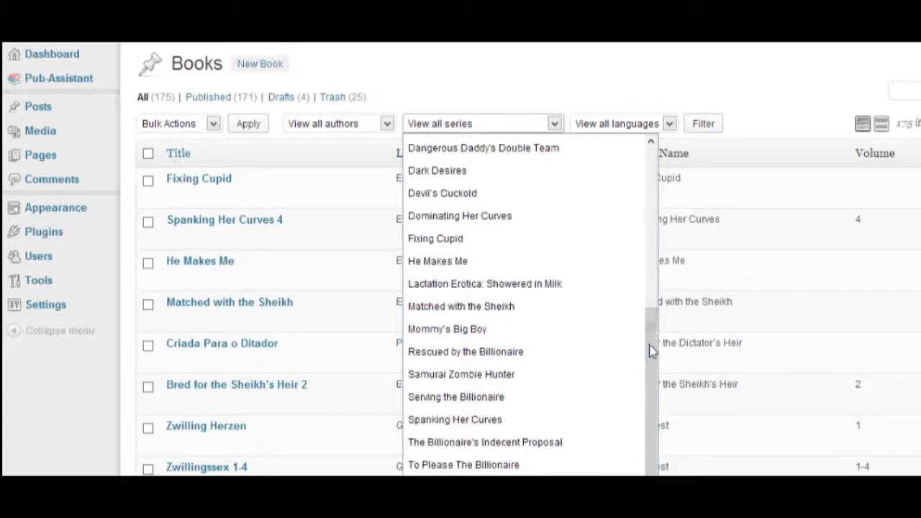
pyautogui.click(510, 420)
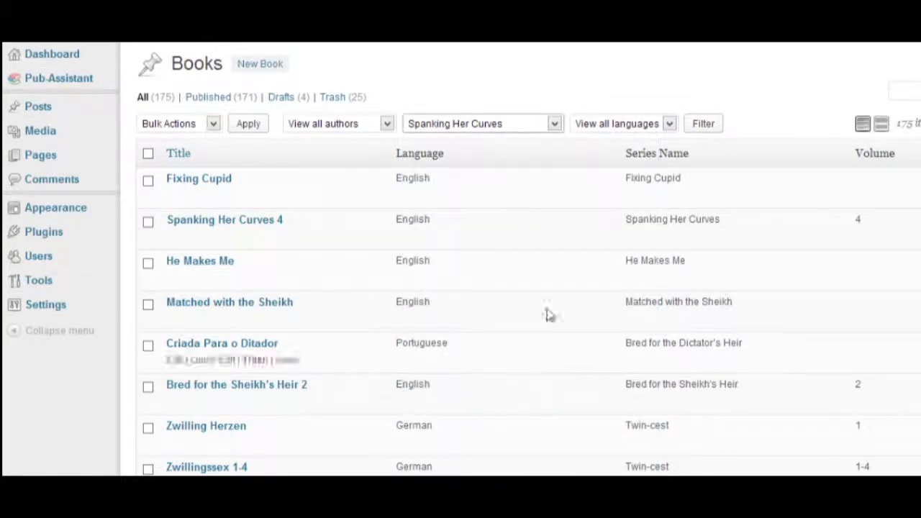
pyautogui.click(717, 125)
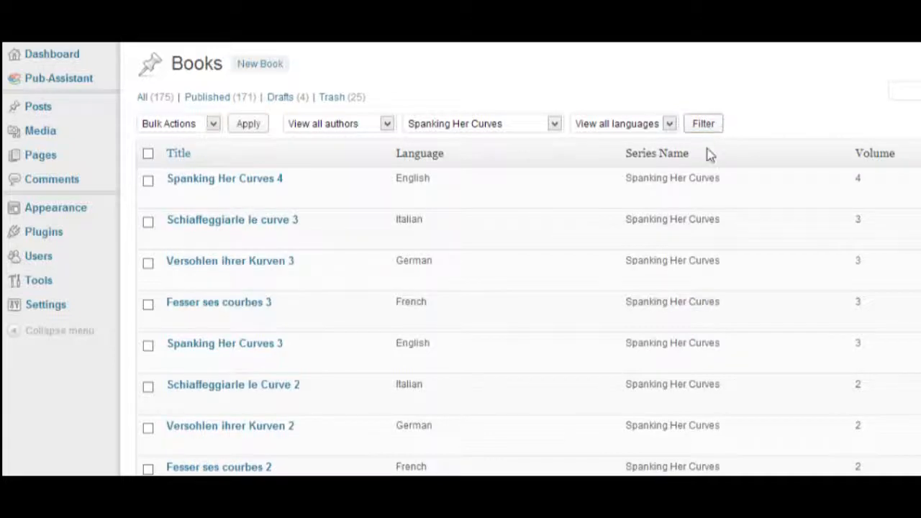
# Review the languages and volumes of the books in the filtered series.
pyautogui.scroll(-1, 461, 259)
pyautogui.scroll(-1, 461, 259)
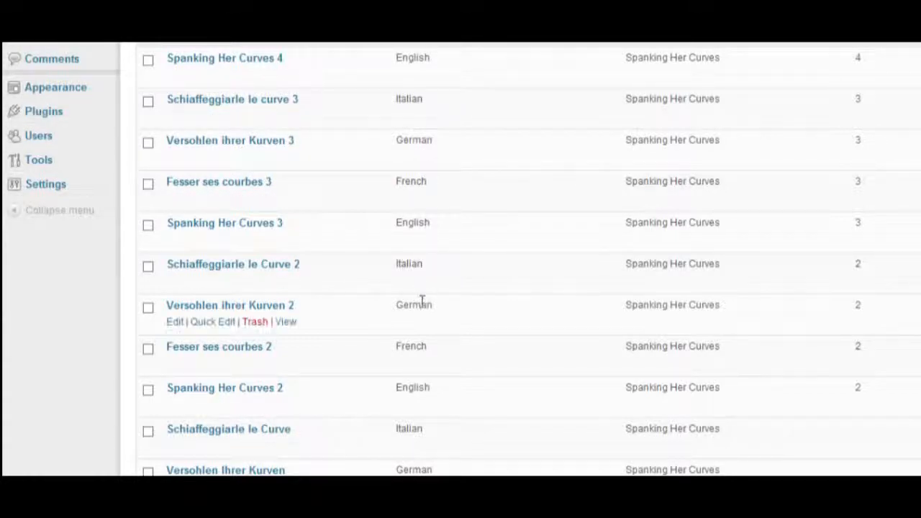
pyautogui.scroll(-3, 447, 353)
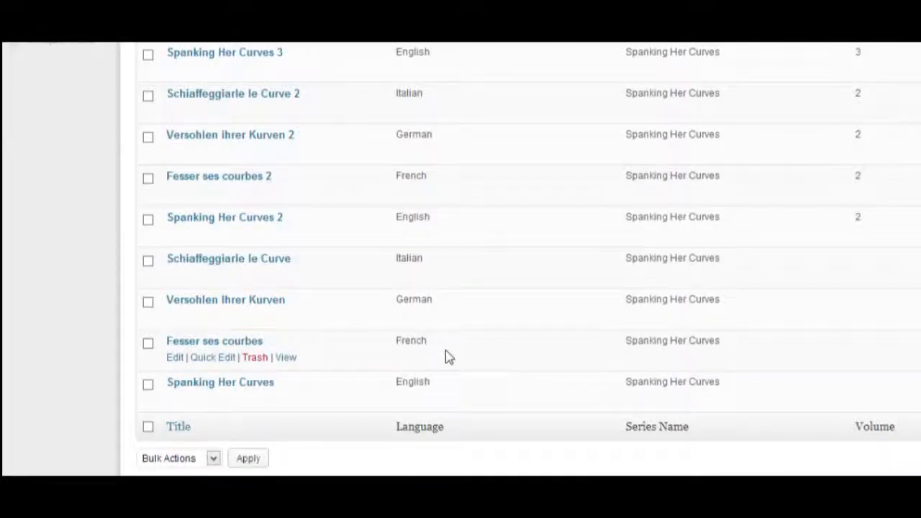
pyautogui.scroll(3, 468, 353)
pyautogui.scroll(3, 468, 353)
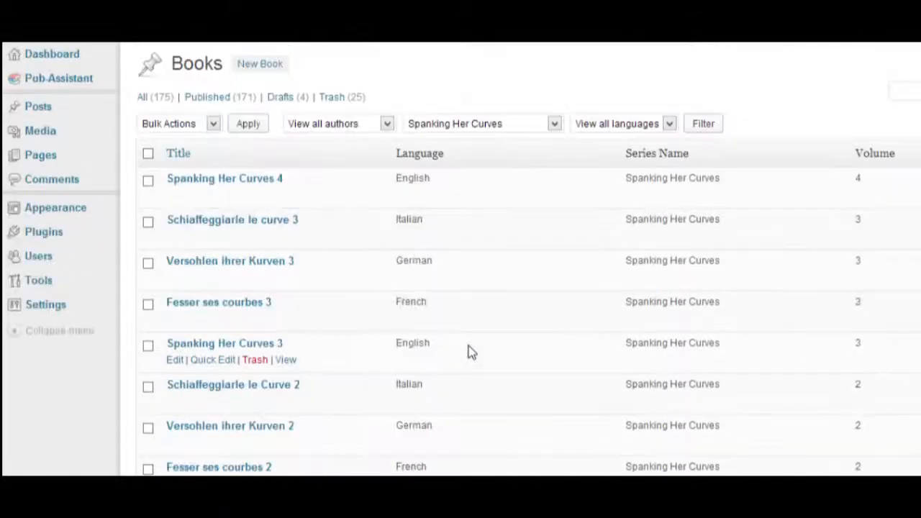
# Filter the book list to the Bred for the Sheikh's Heir series.
pyautogui.click(556, 125)
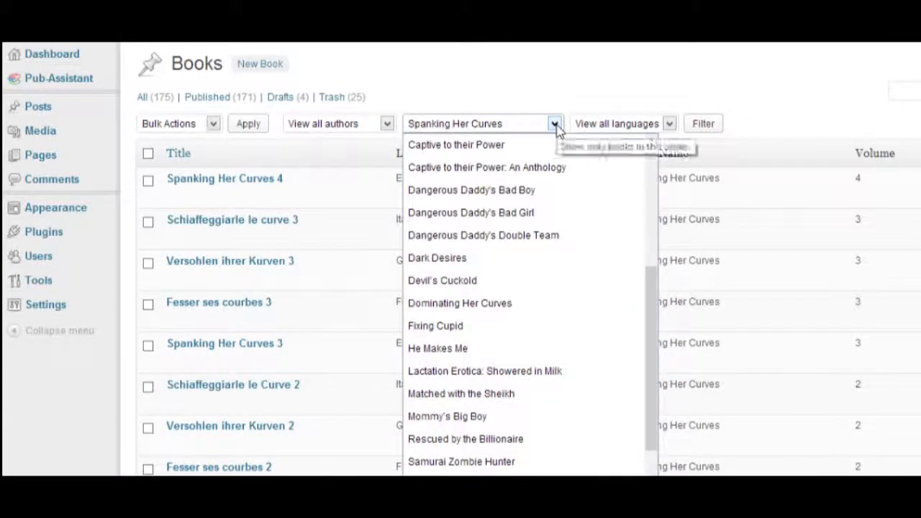
pyautogui.scroll(4, 655, 186)
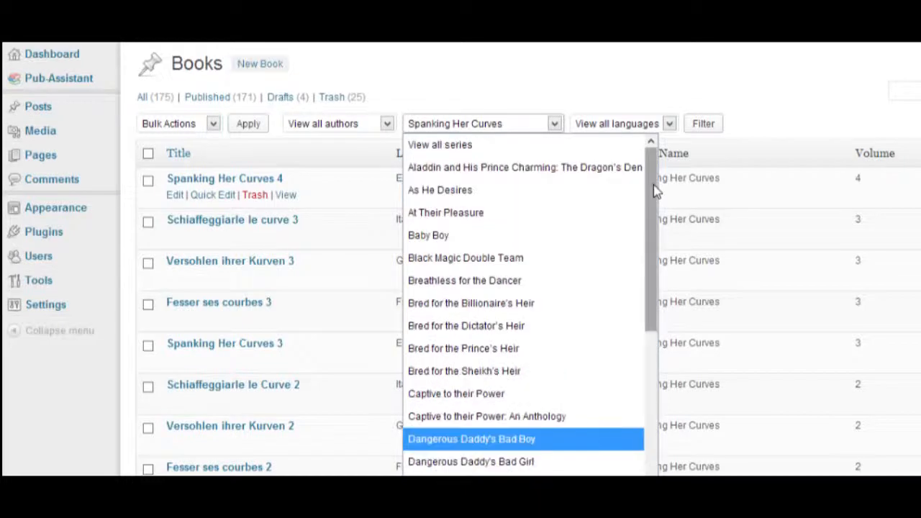
pyautogui.click(542, 376)
pyautogui.click(707, 126)
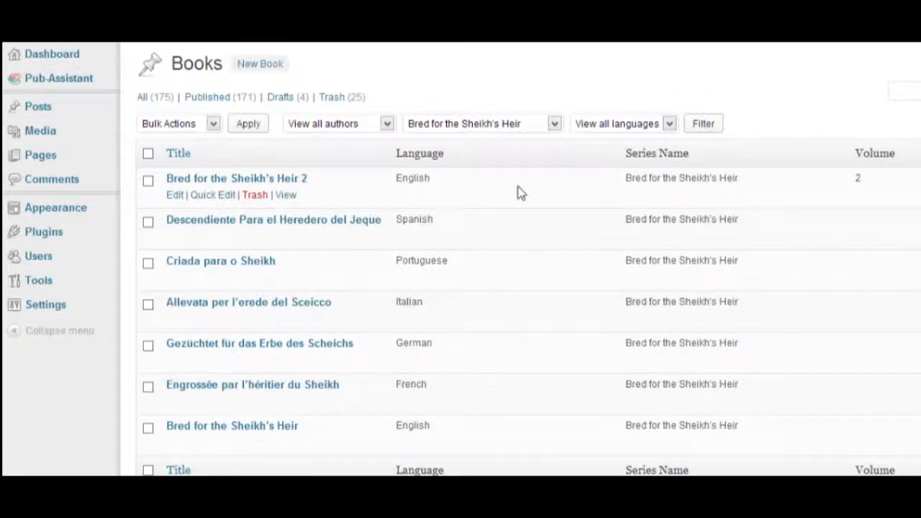
# Narrow the filtered series to its French books.
pyautogui.click(670, 125)
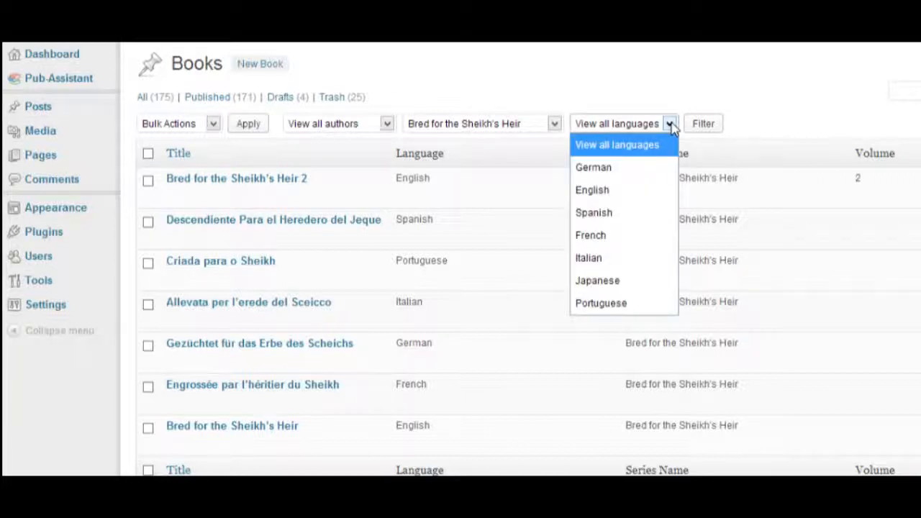
pyautogui.click(631, 236)
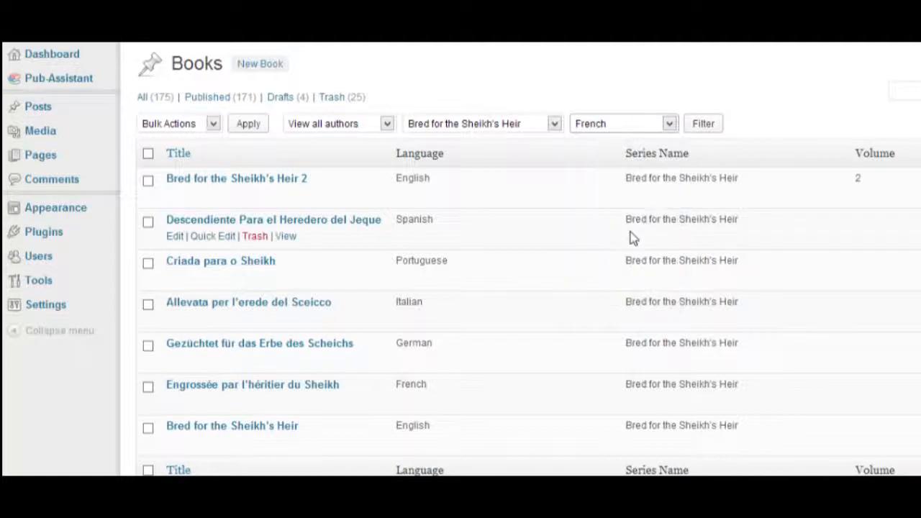
pyautogui.click(709, 126)
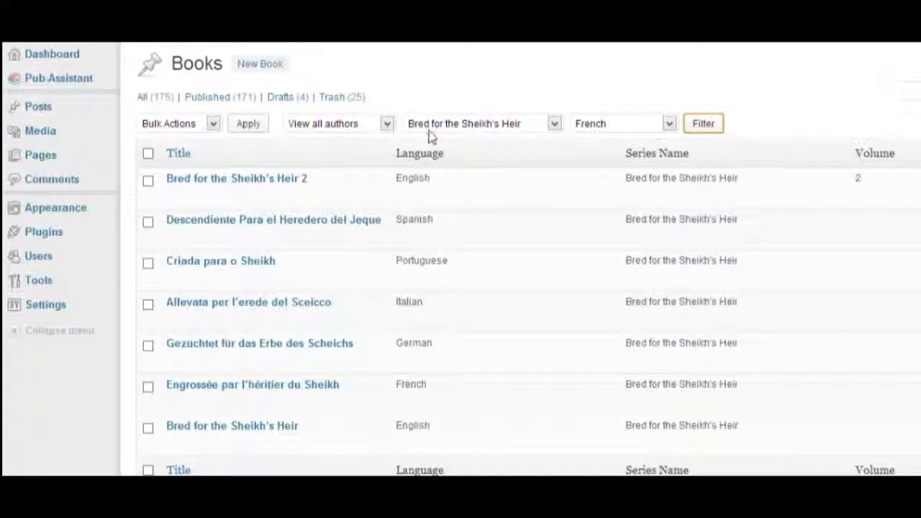
pyautogui.moveTo(444, 189)
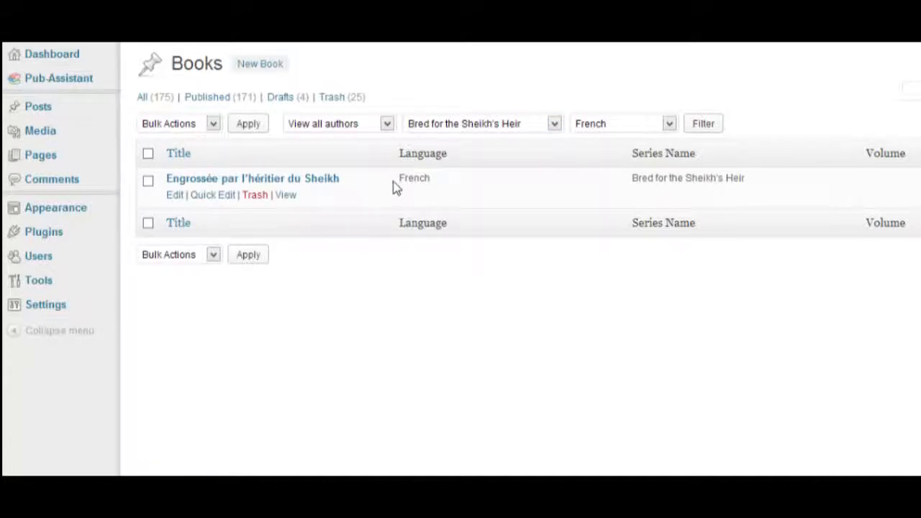
# Open Engrossée par l'héritier du Sheikh for editing and look over the available language, series name and genre choices.
pyautogui.click(328, 181)
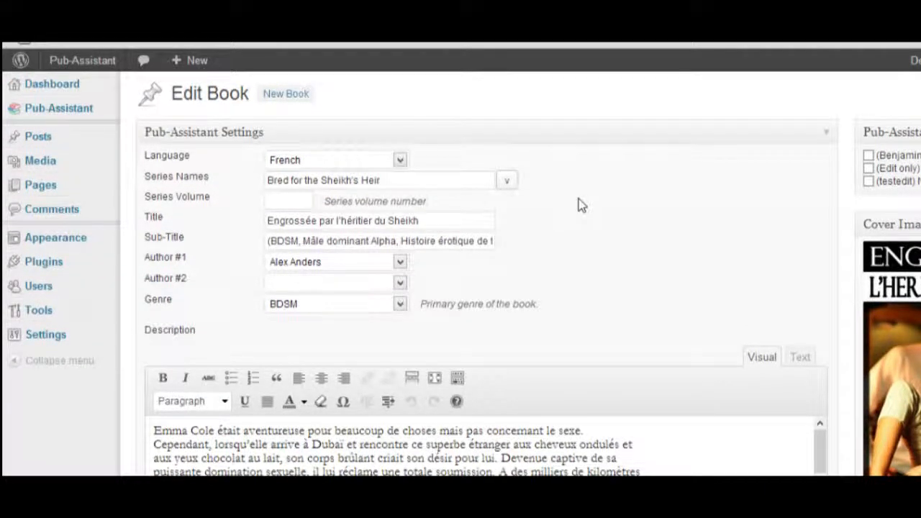
pyautogui.click(401, 165)
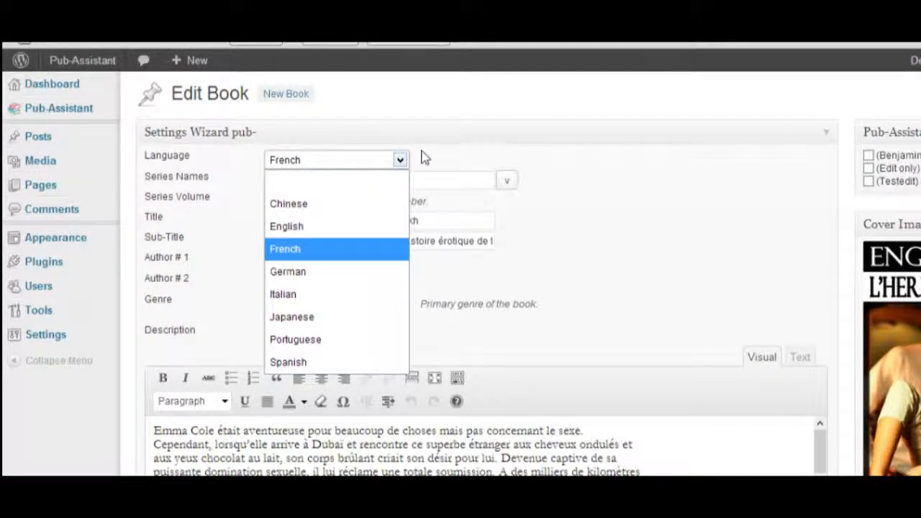
pyautogui.click(425, 157)
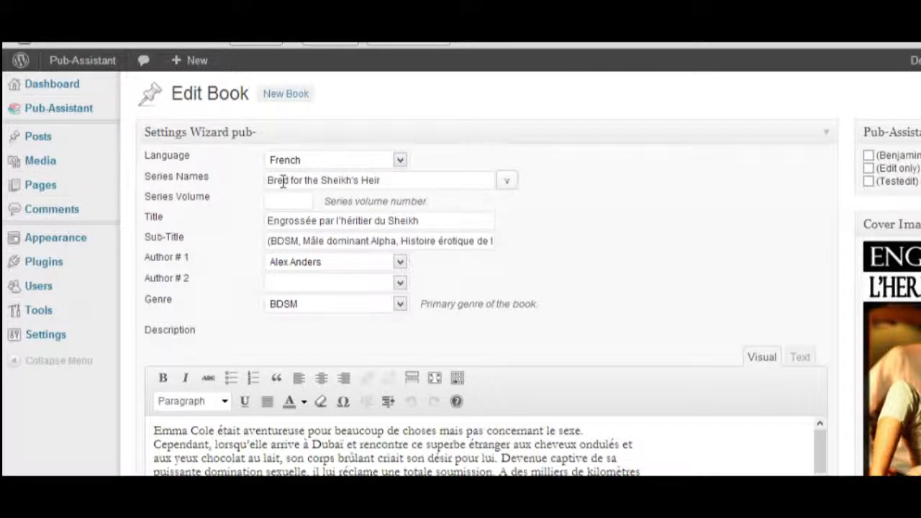
pyautogui.click(506, 183)
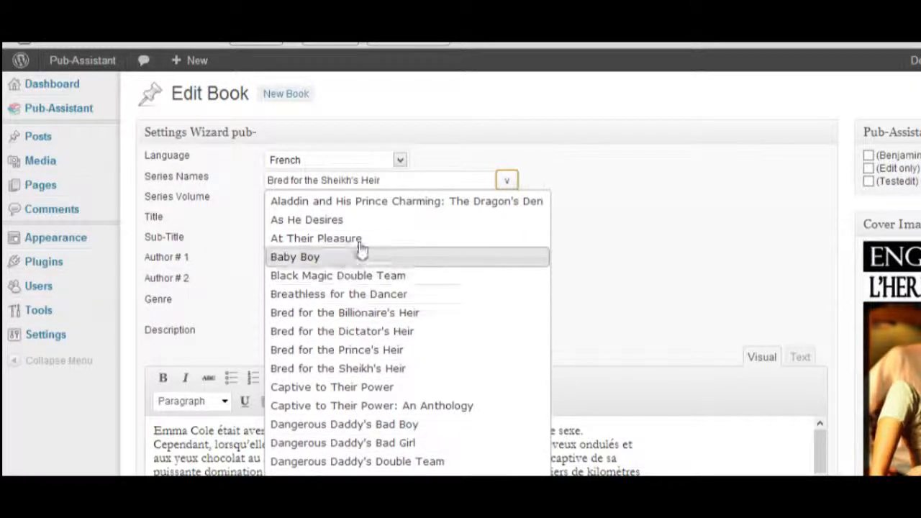
pyautogui.click(619, 205)
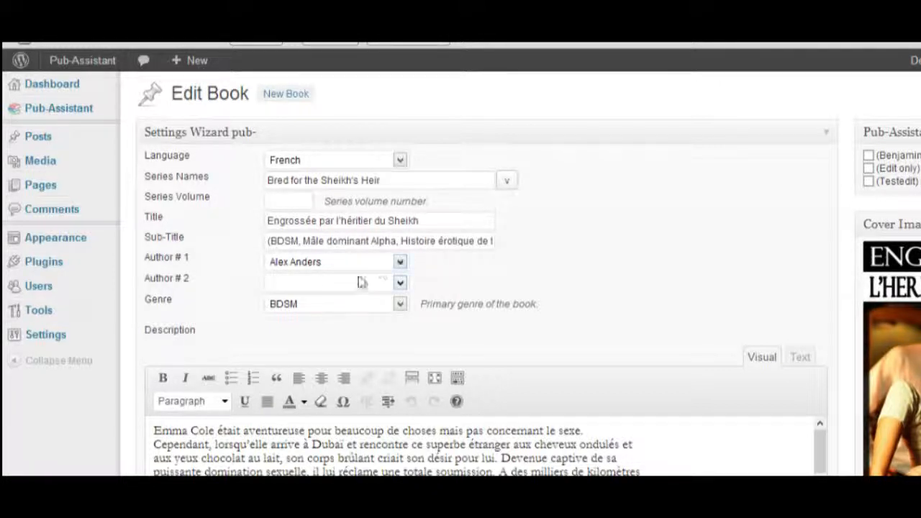
pyautogui.click(401, 305)
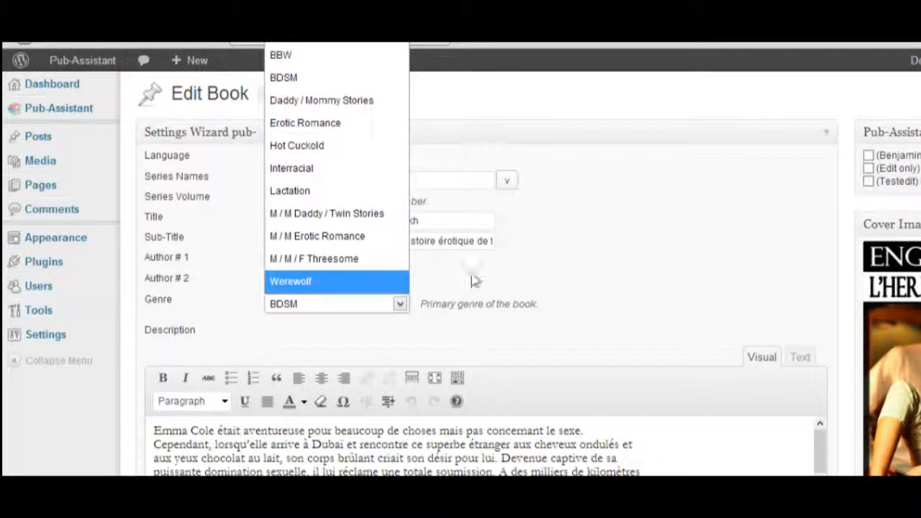
pyautogui.click(502, 279)
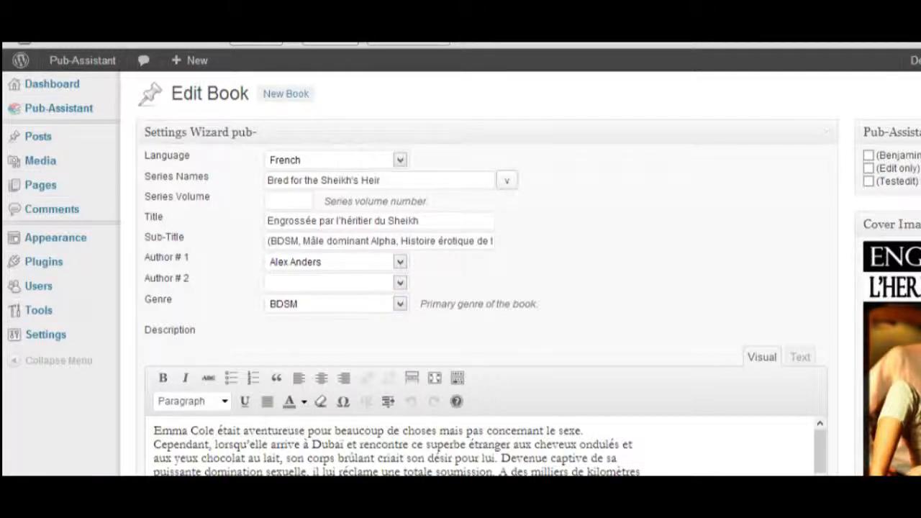
# Look through the book's descriptions, story content, dedication, word count, ISBN and back catalog settings.
pyautogui.scroll(-3, 475, 288)
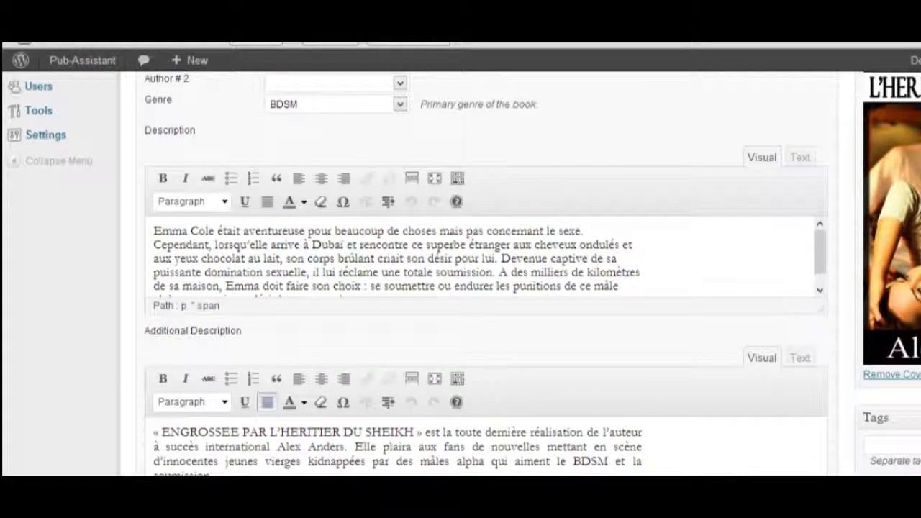
pyautogui.scroll(-4, 475, 273)
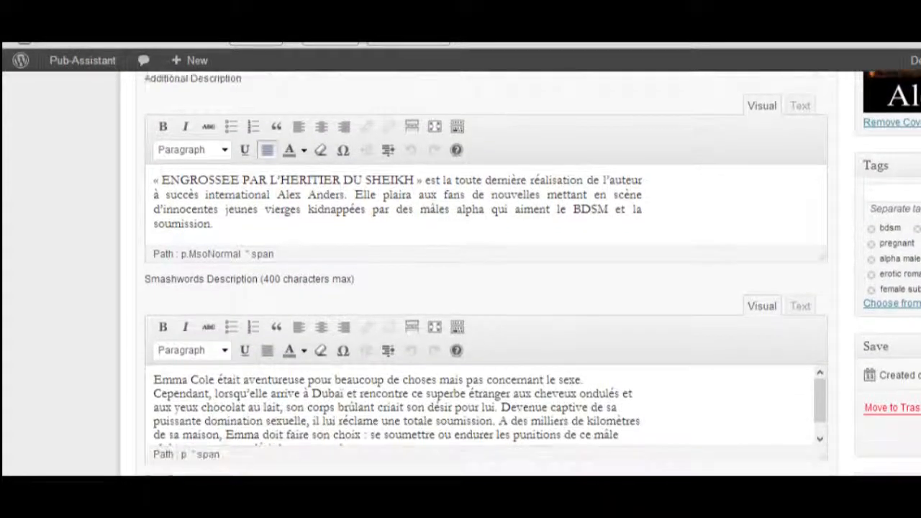
pyautogui.scroll(-7, 475, 273)
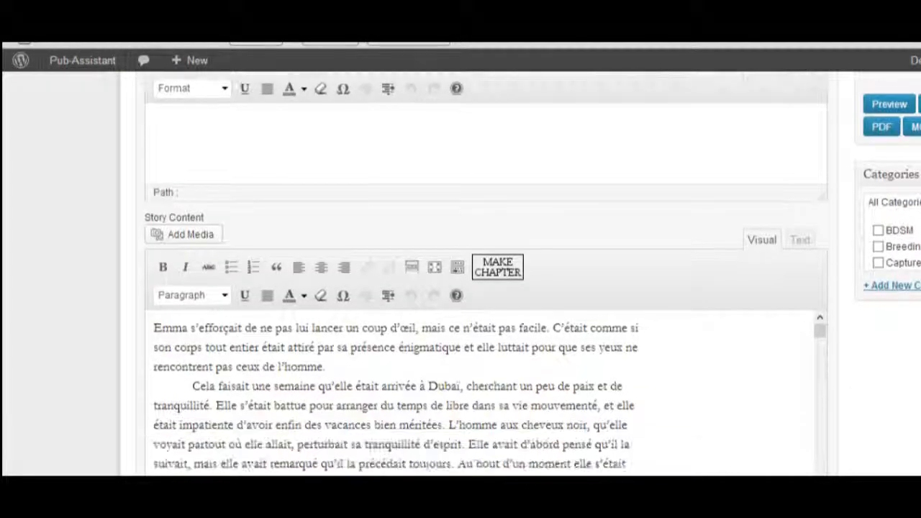
pyautogui.scroll(-8, 475, 273)
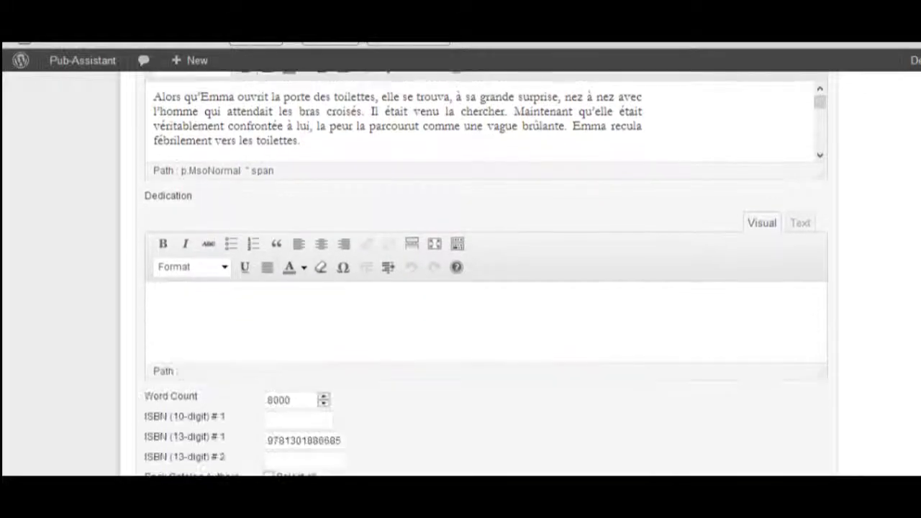
pyautogui.scroll(-2, 475, 273)
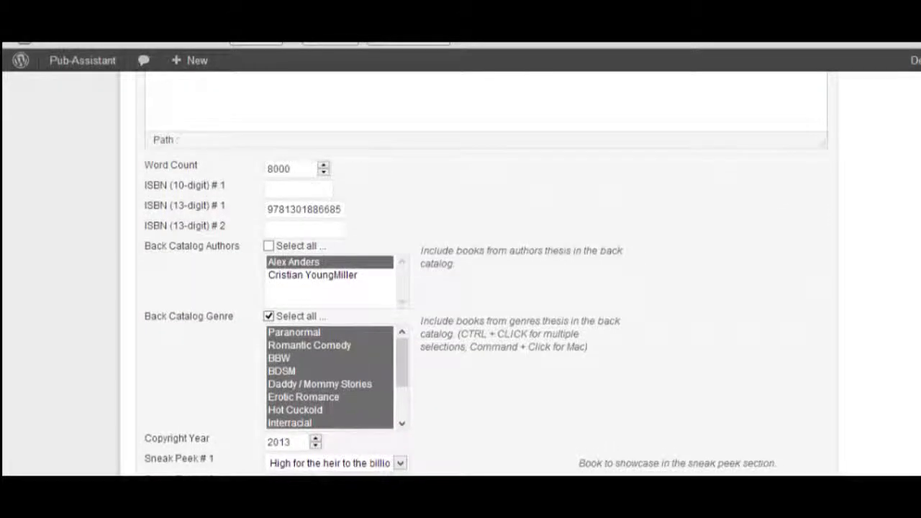
pyautogui.scroll(-2, 475, 273)
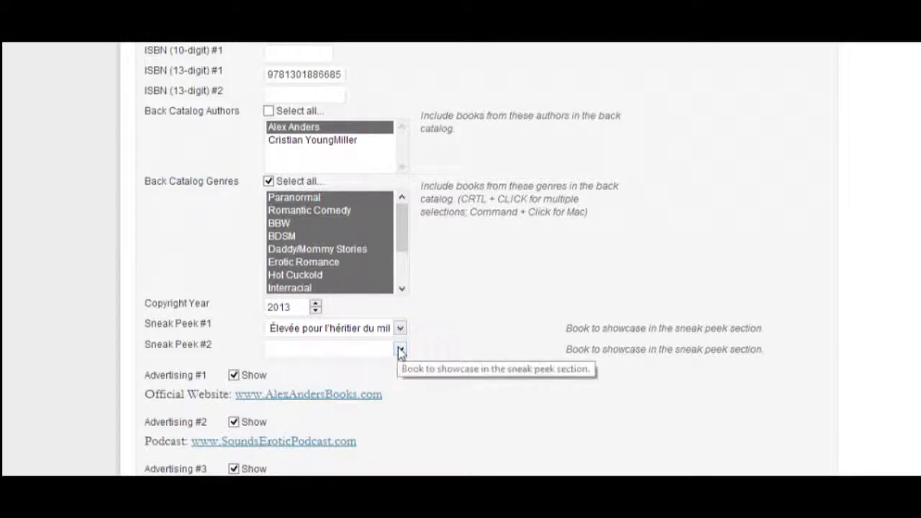
# View the books available for Sneak Peek #2 and review the advertising entries.
pyautogui.click(402, 349)
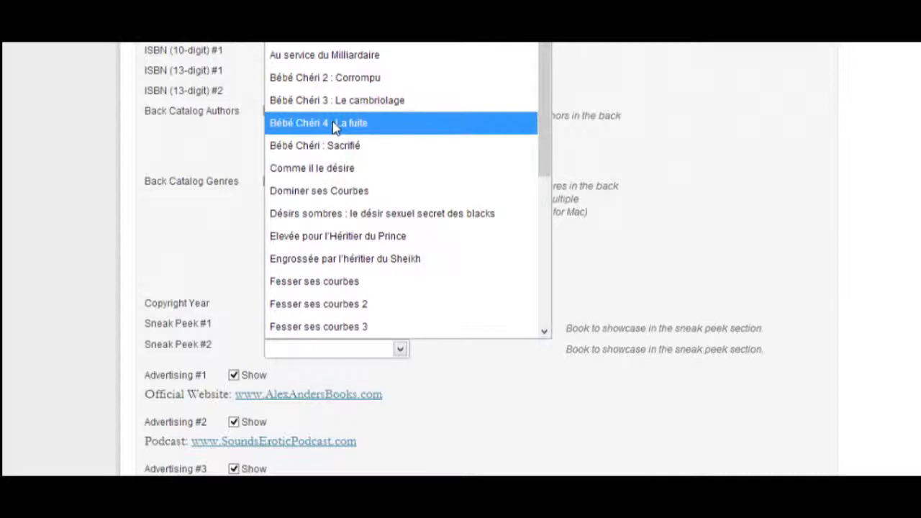
pyautogui.click(473, 373)
pyautogui.scroll(-3, 480, 339)
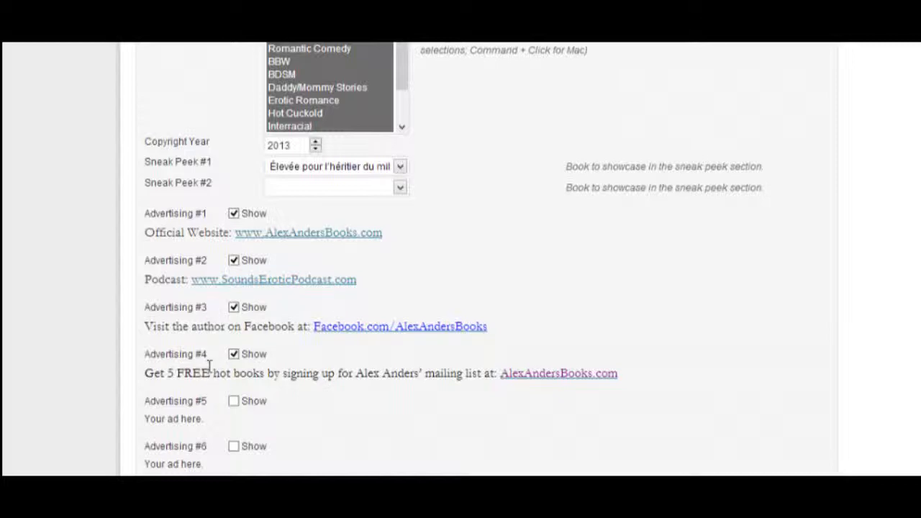
pyautogui.scroll(-4, 580, 334)
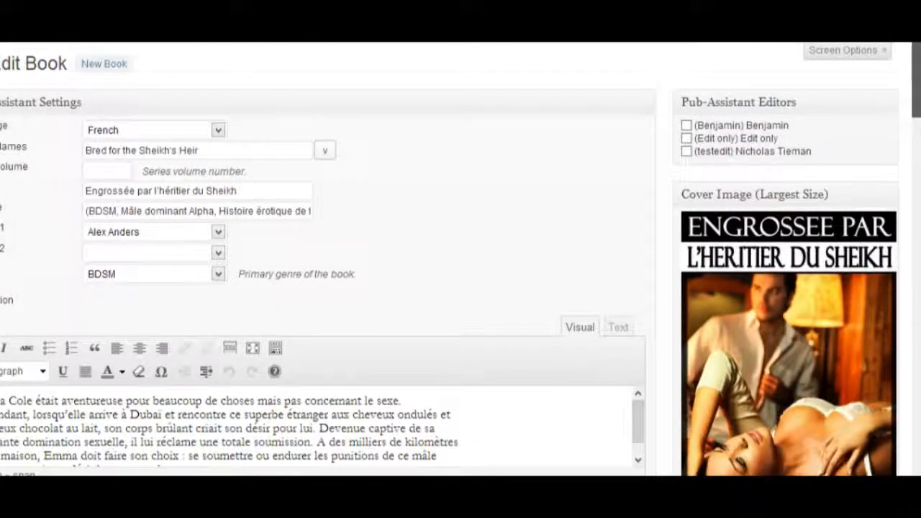
# Set the export's vendor links to Amazon and generate a preview of the book.
pyautogui.moveTo(916, 53); pyautogui.dragTo(914, 127)
pyautogui.moveTo(916, 167); pyautogui.dragTo(918, 220)
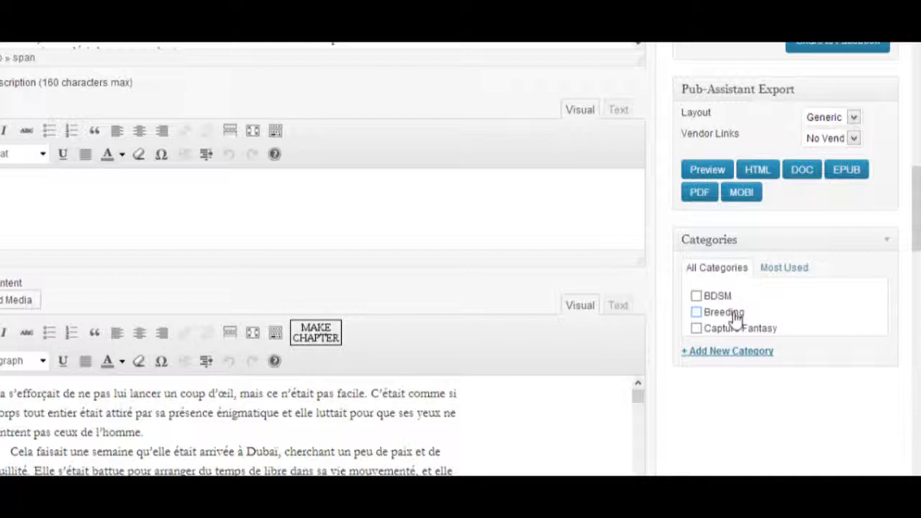
pyautogui.click(855, 138)
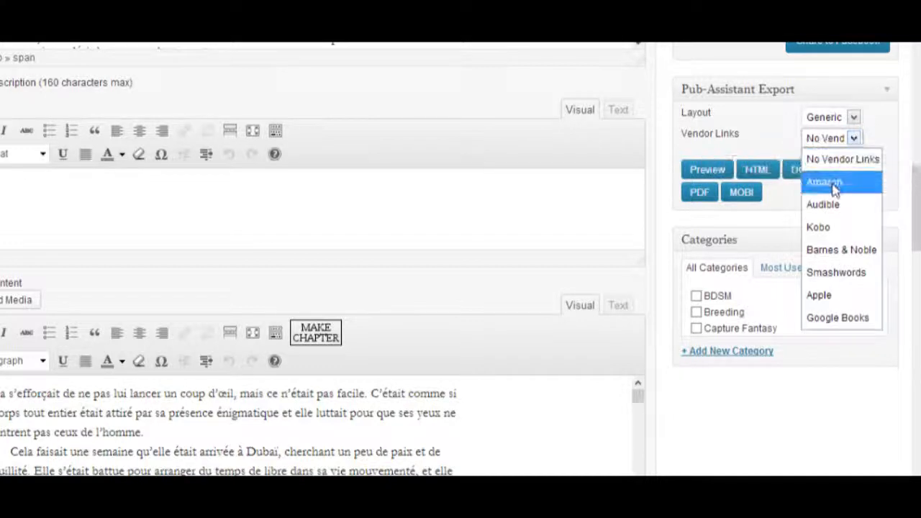
pyautogui.click(835, 184)
pyautogui.click(707, 171)
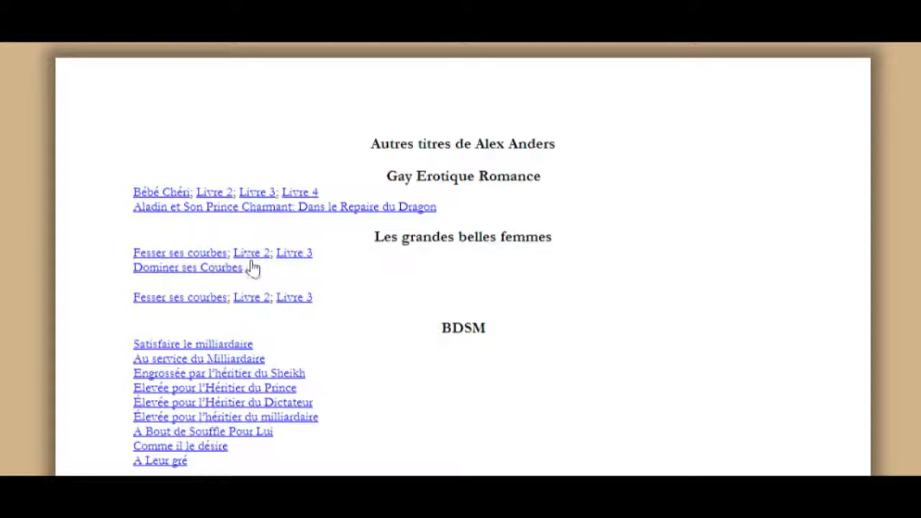
# Examine the preview's translated back catalog, title and copyright section, advertising links and table of contents.
pyautogui.scroll(-1, 490, 336)
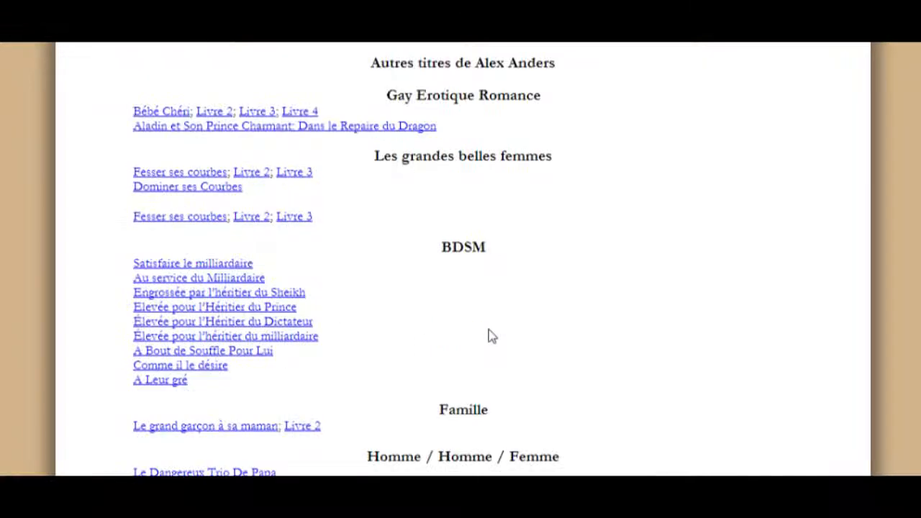
pyautogui.scroll(-1, 490, 336)
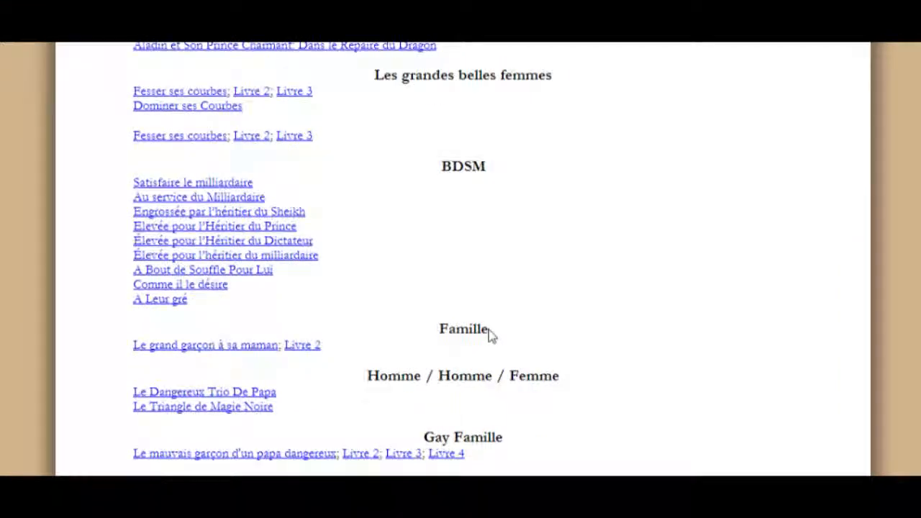
pyautogui.scroll(-2, 489, 336)
pyautogui.scroll(-1, 489, 336)
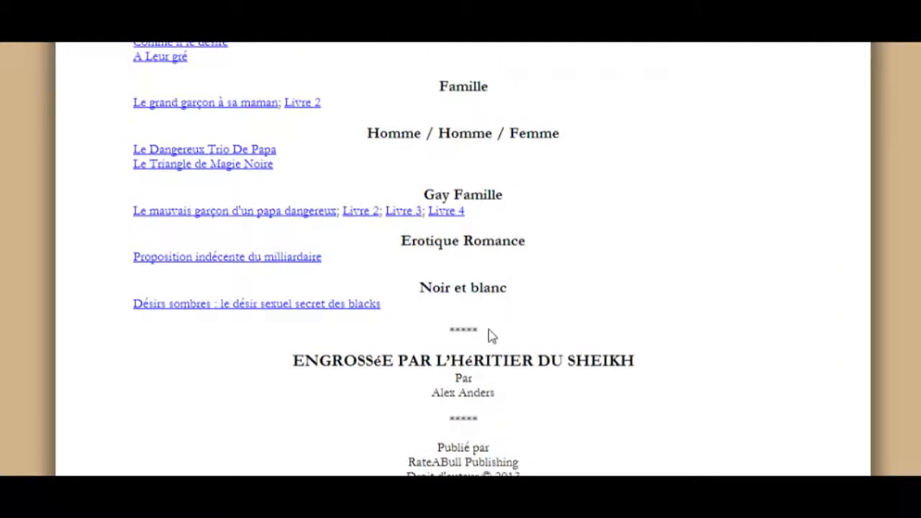
pyautogui.scroll(-2, 489, 336)
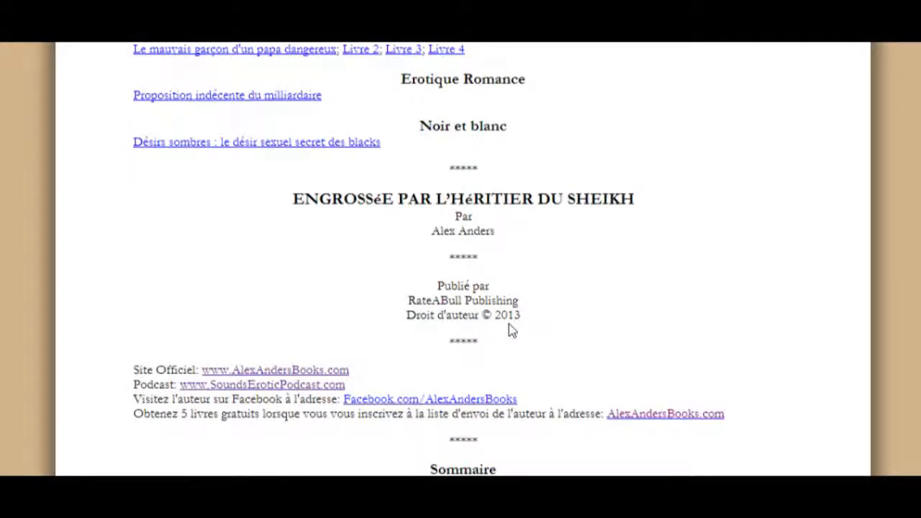
pyautogui.scroll(-1, 510, 330)
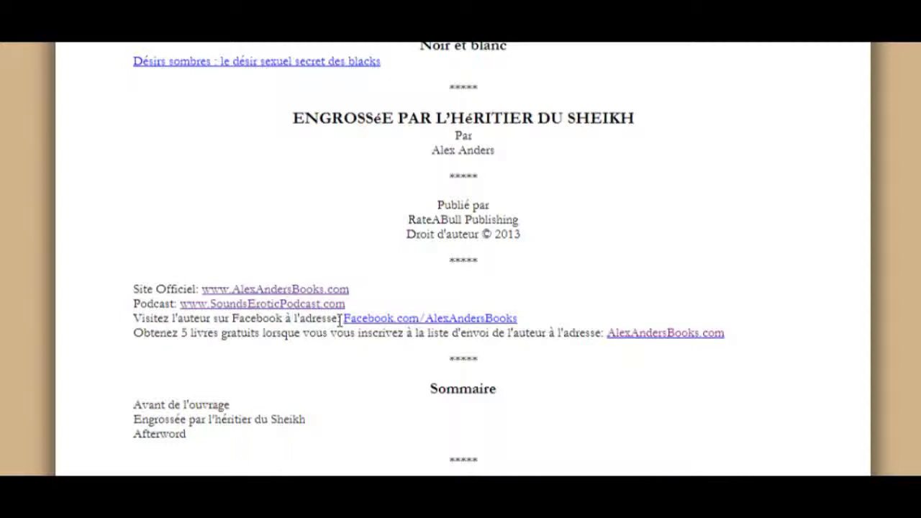
pyautogui.scroll(1, 376, 342)
pyautogui.scroll(-1, 352, 366)
pyautogui.scroll(1, 353, 368)
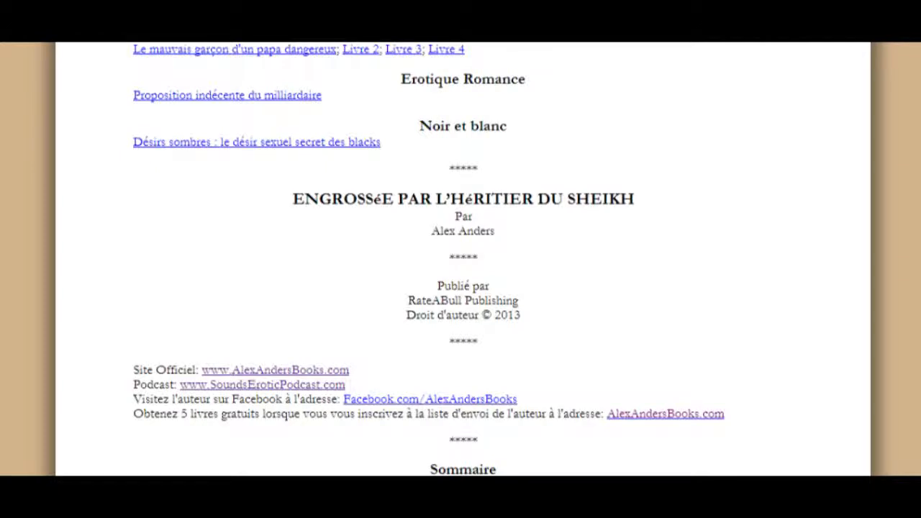
# Look through the previewed story and sneak peek section, and return to the book's main settings on the Edit Book page.
pyautogui.scroll(-4, 461, 288)
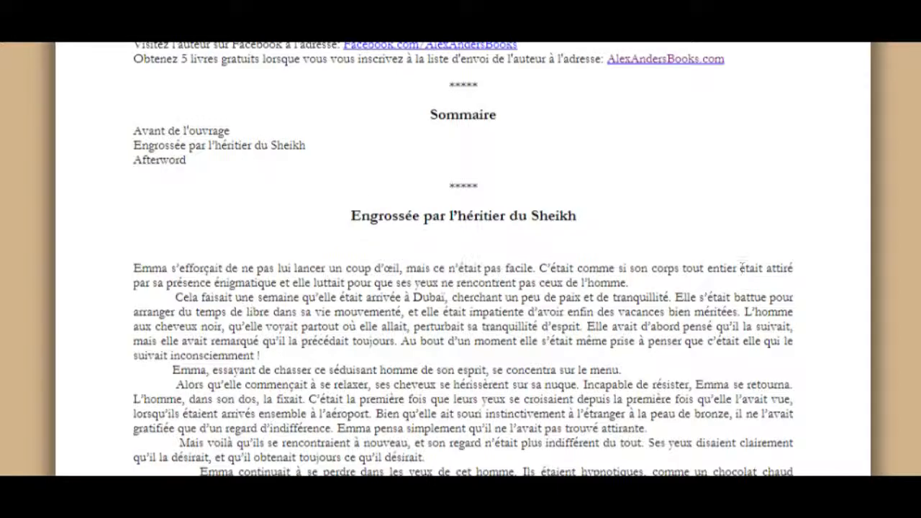
pyautogui.scroll(-20, 463, 259)
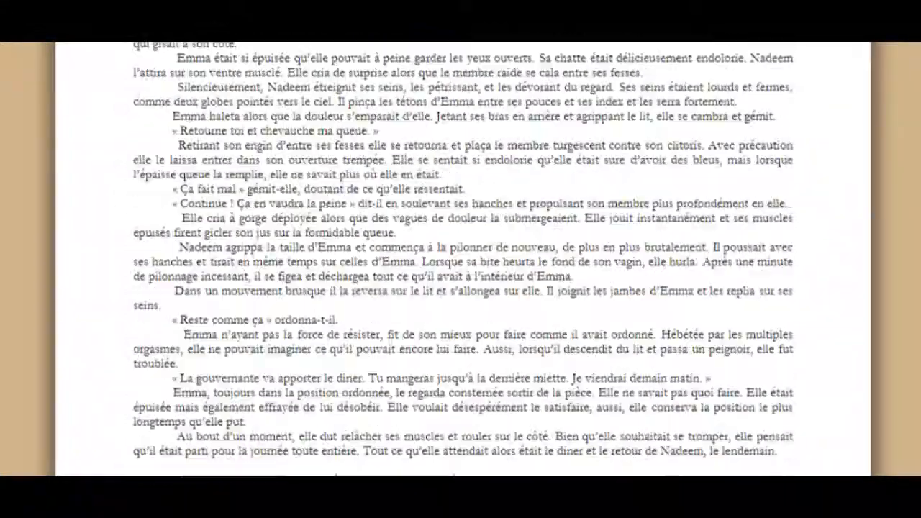
pyautogui.scroll(-20, 463, 259)
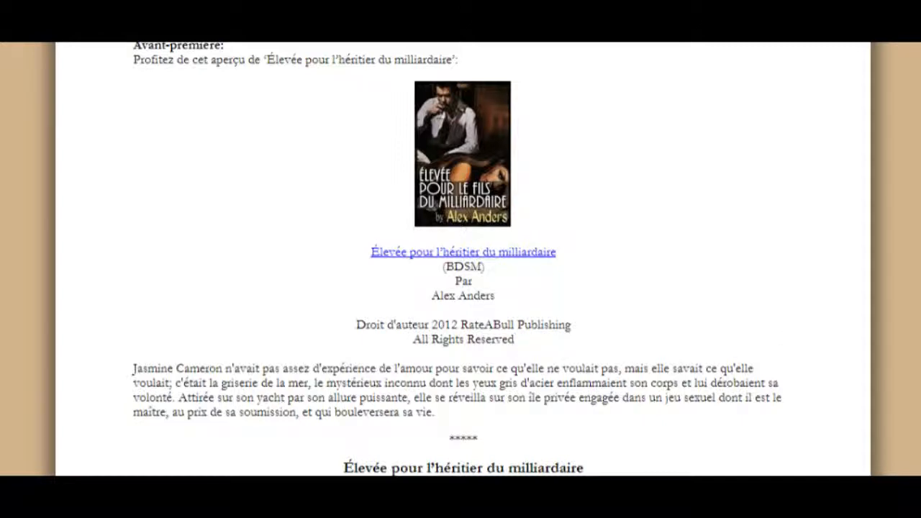
pyautogui.scroll(-7, 638, 441)
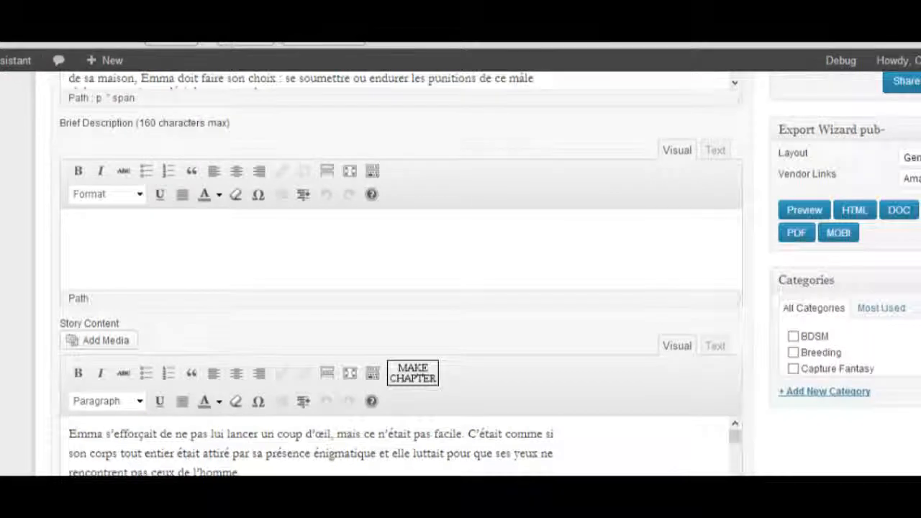
pyautogui.scroll(10, 771, 264)
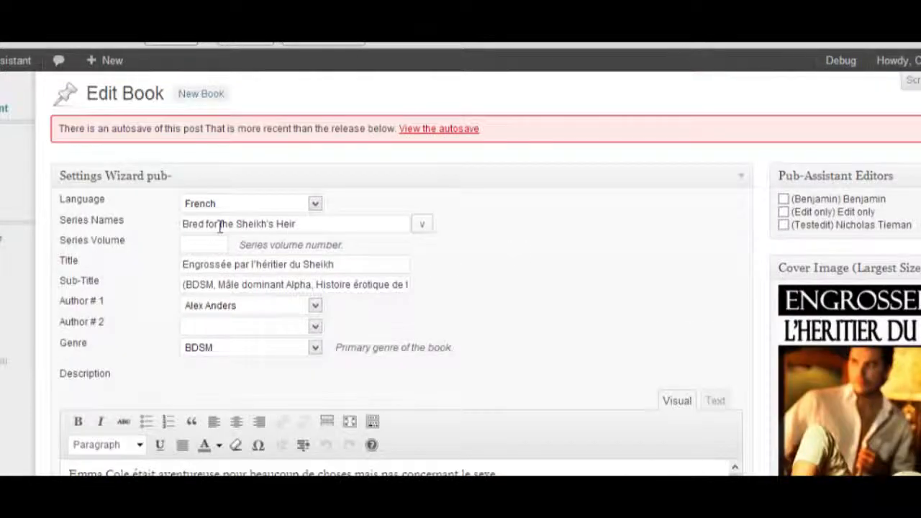